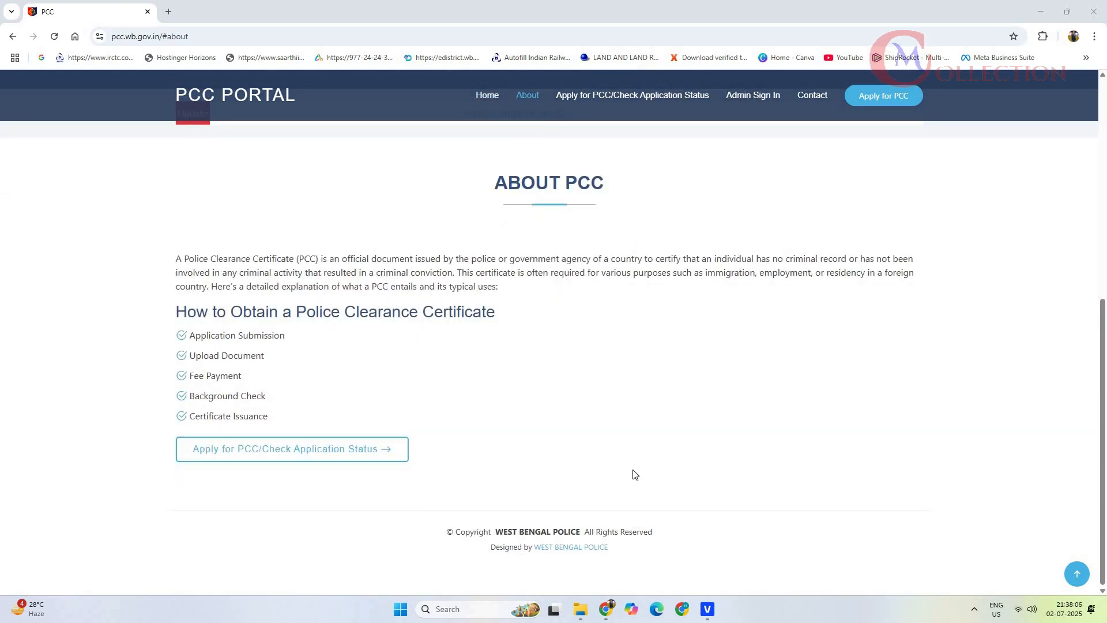
Step: Follow the footer's West Bengal Police link to open wbpolice.gov.in
{"action": "left_click", "coordinate": [593, 552]}
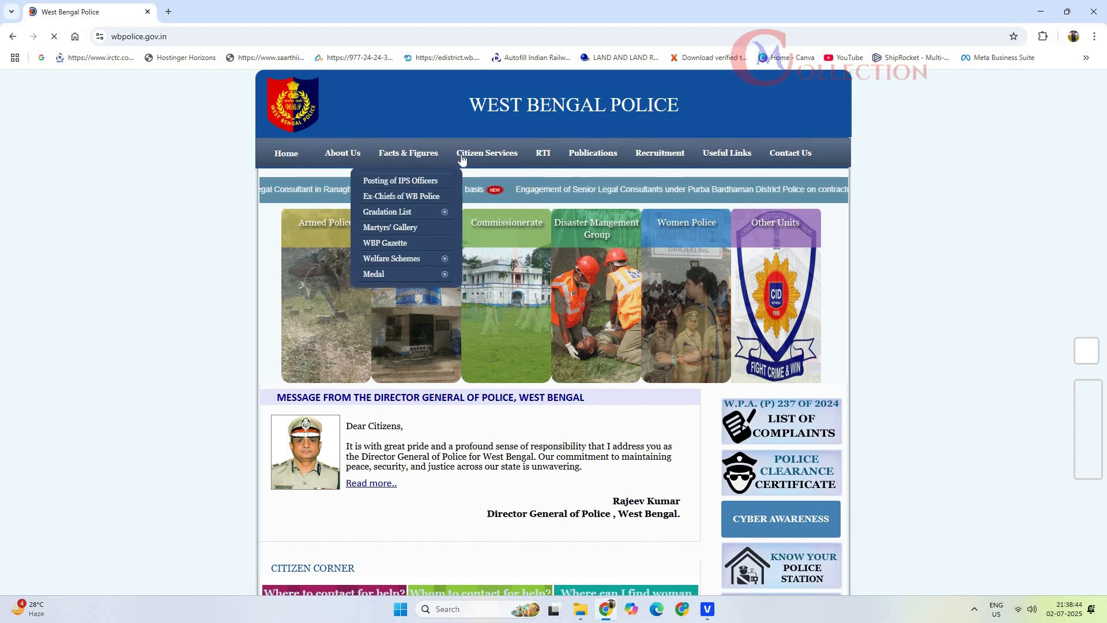
Step: Browse the West Bengal Police site's About Us, Recruitment and Contact Us menus
{"action": "mouse_move", "coordinate": [668, 153]}
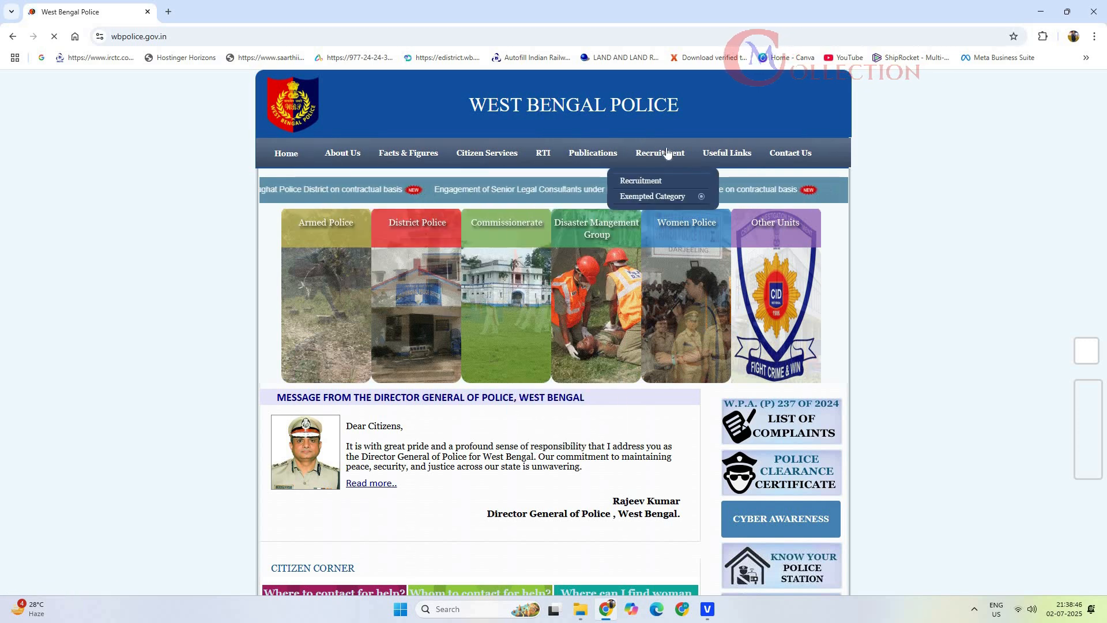
{"action": "mouse_move", "coordinate": [795, 156]}
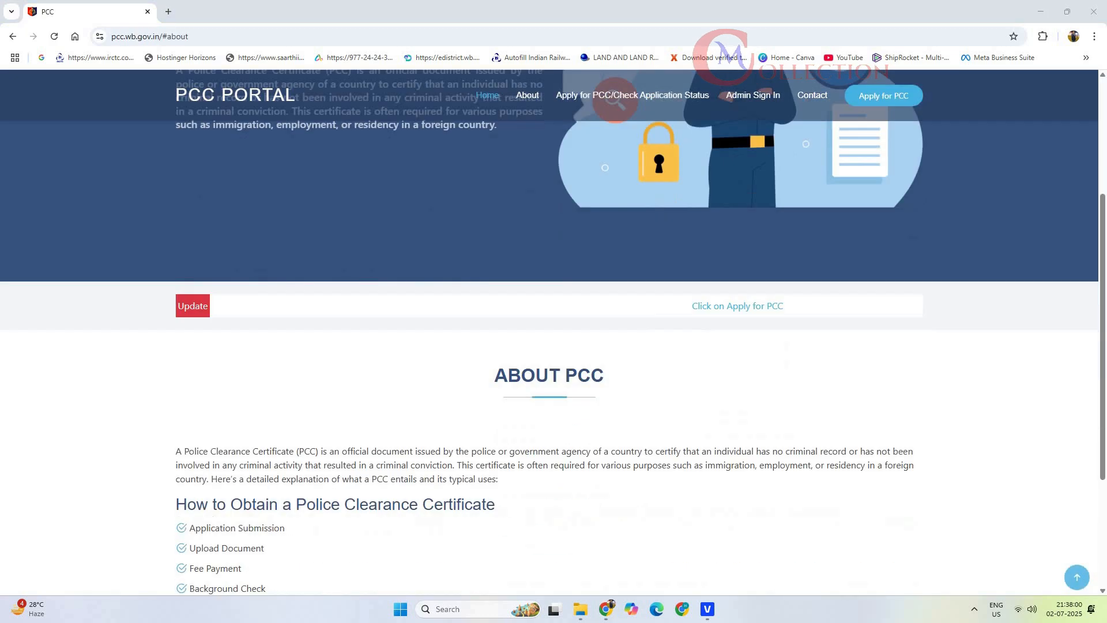
{"action": "scroll", "coordinate": [533, 215], "scroll_direction": "up", "scroll_amount": 5}
{"action": "scroll", "coordinate": [314, 179], "scroll_direction": "down", "scroll_amount": 2}
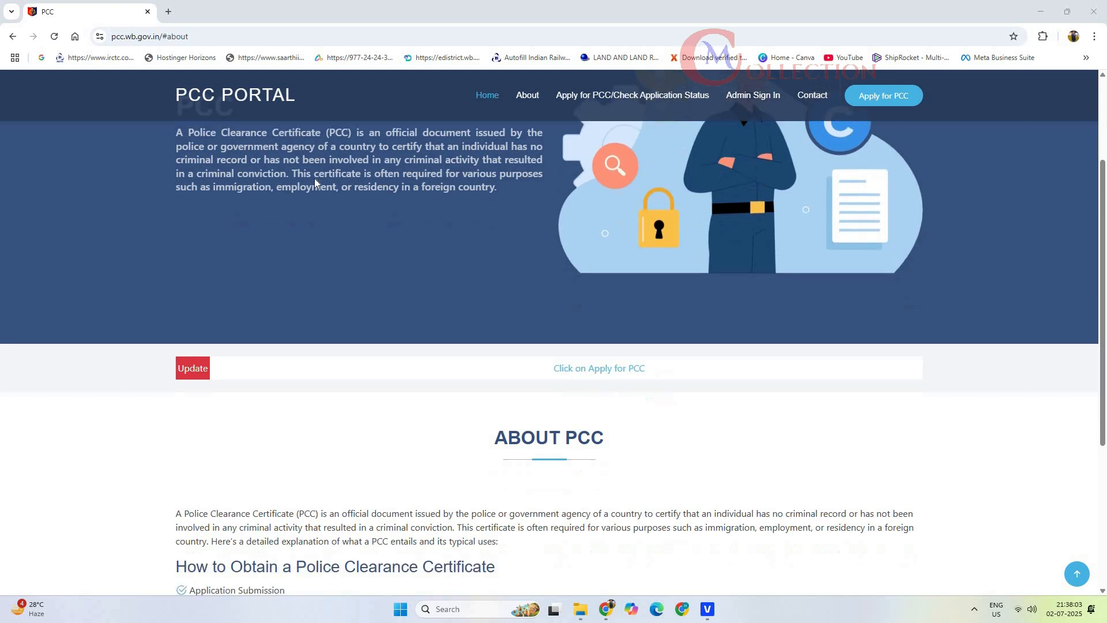
{"action": "scroll", "coordinate": [314, 179], "scroll_direction": "down", "scroll_amount": 4}
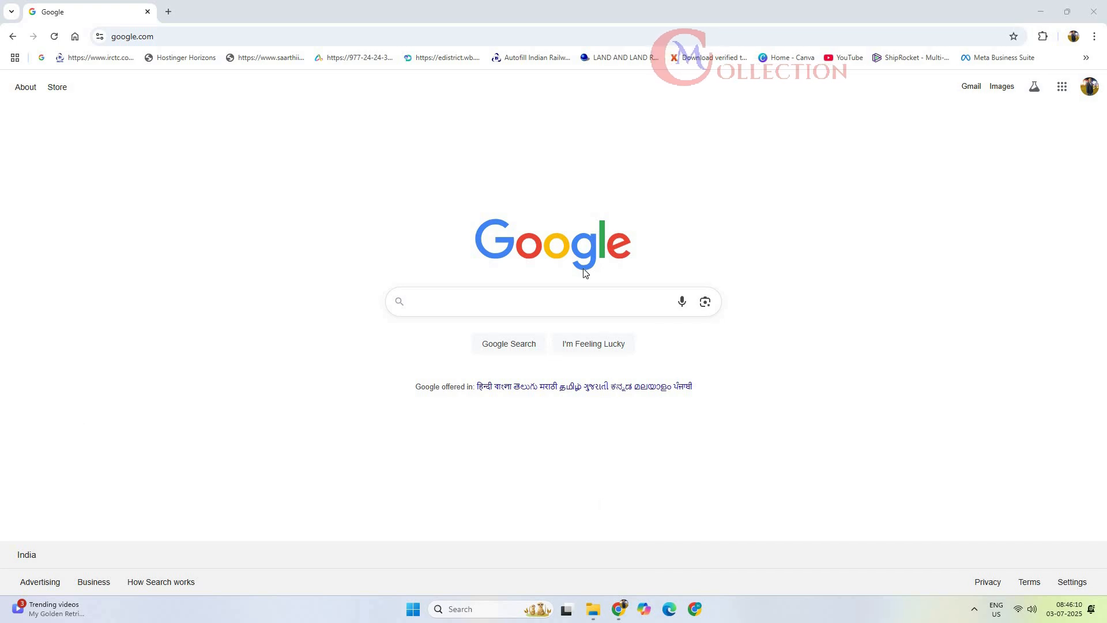
Step: Search Google for 'pcc online' to reach pcc.wb.gov.in
{"action": "left_click", "coordinate": [494, 301]}
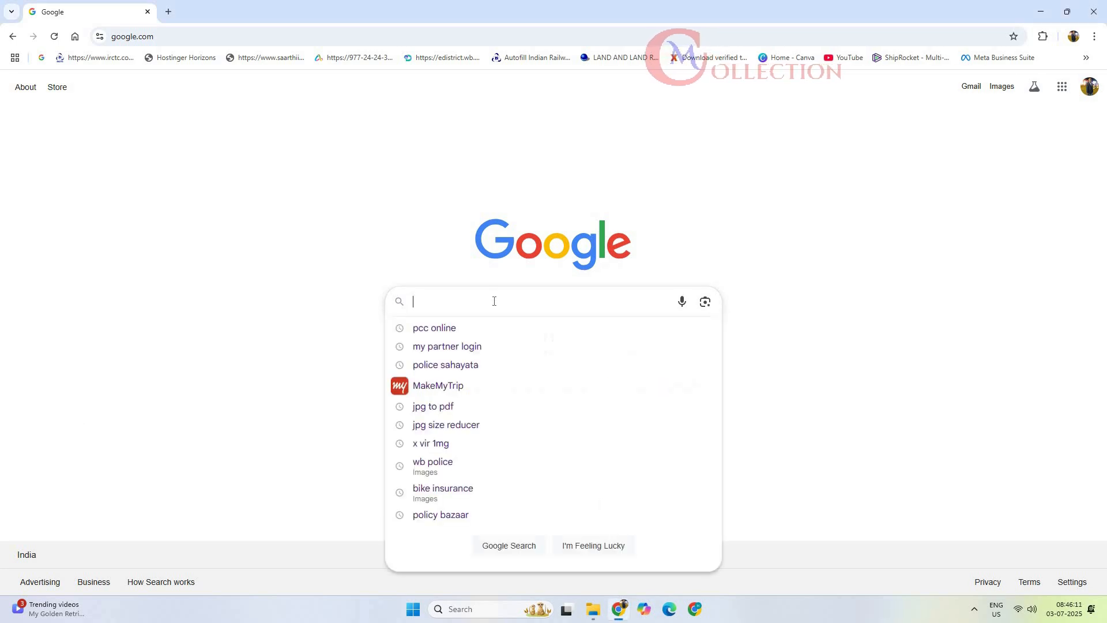
{"action": "left_click", "coordinate": [465, 328]}
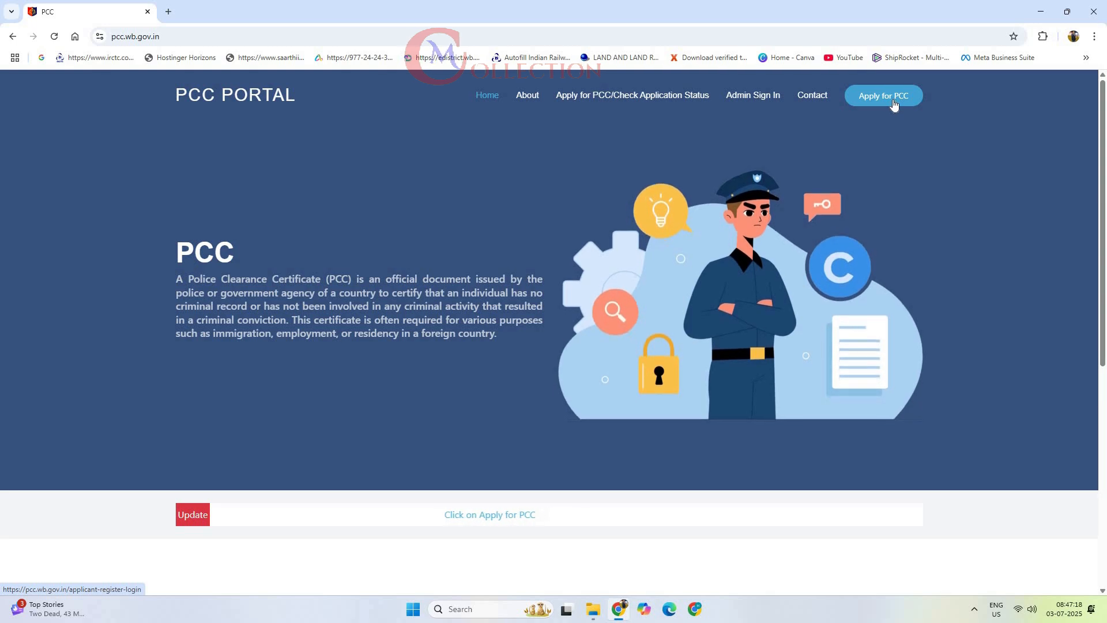
Step: At Apply for PCC, accept the declaration, fill the saved mobile number and request a login OTP
{"action": "left_click", "coordinate": [892, 99]}
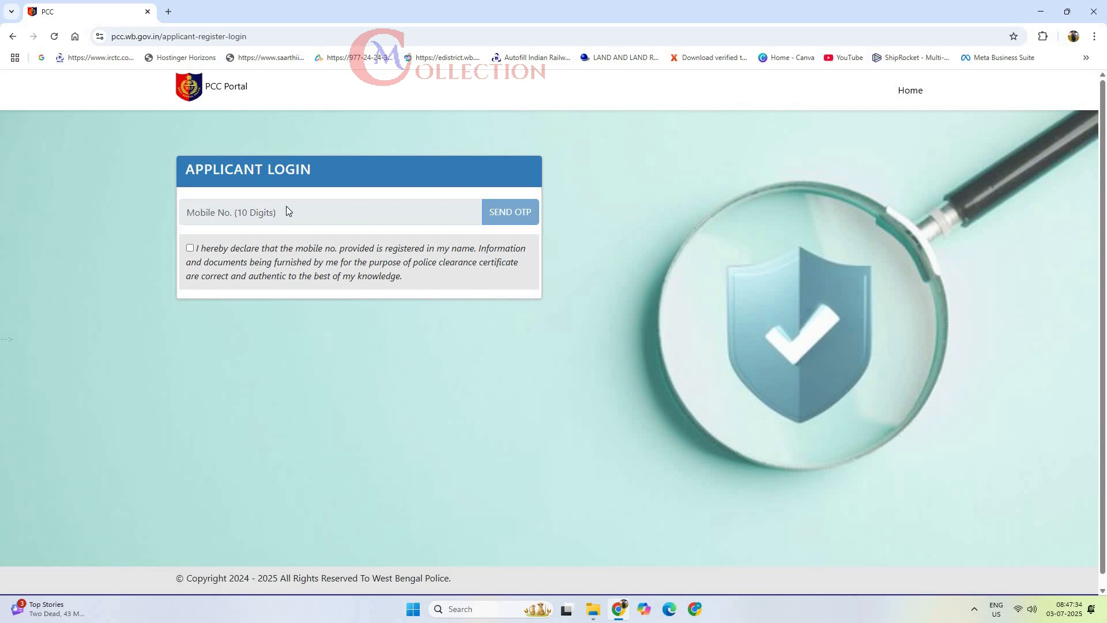
{"action": "left_click", "coordinate": [191, 248]}
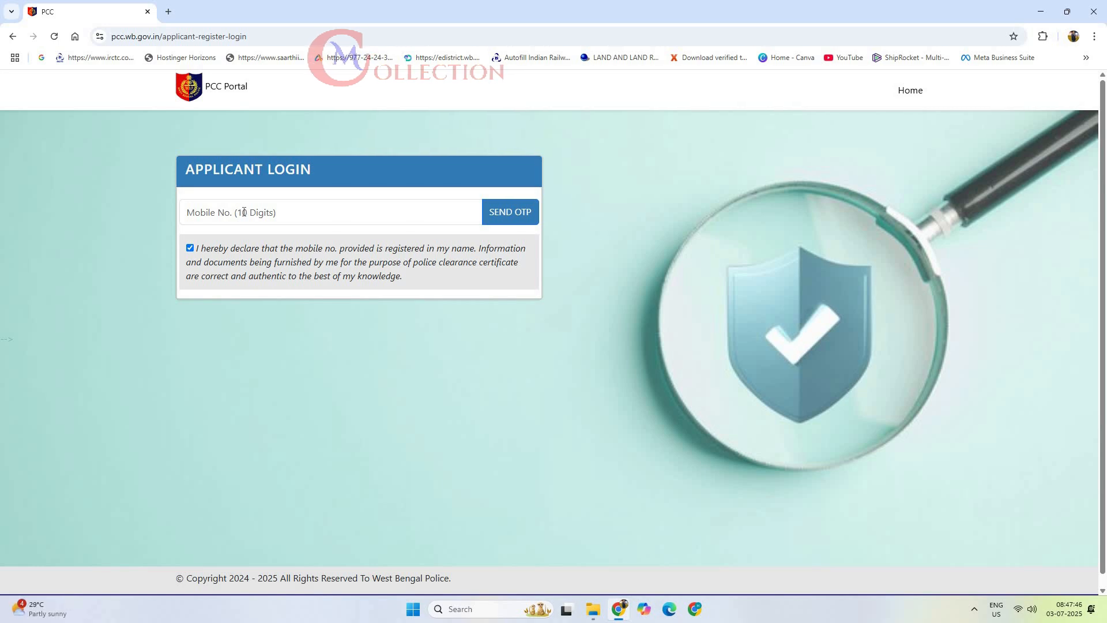
{"action": "left_click", "coordinate": [244, 211]}
{"action": "left_click", "coordinate": [262, 245]}
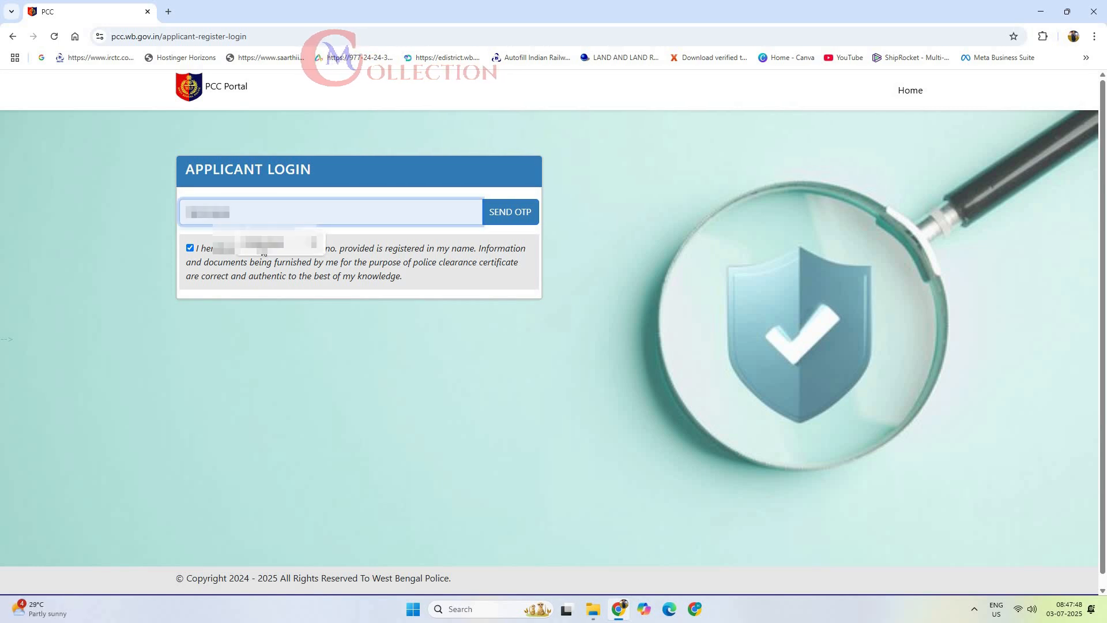
{"action": "left_click", "coordinate": [528, 218]}
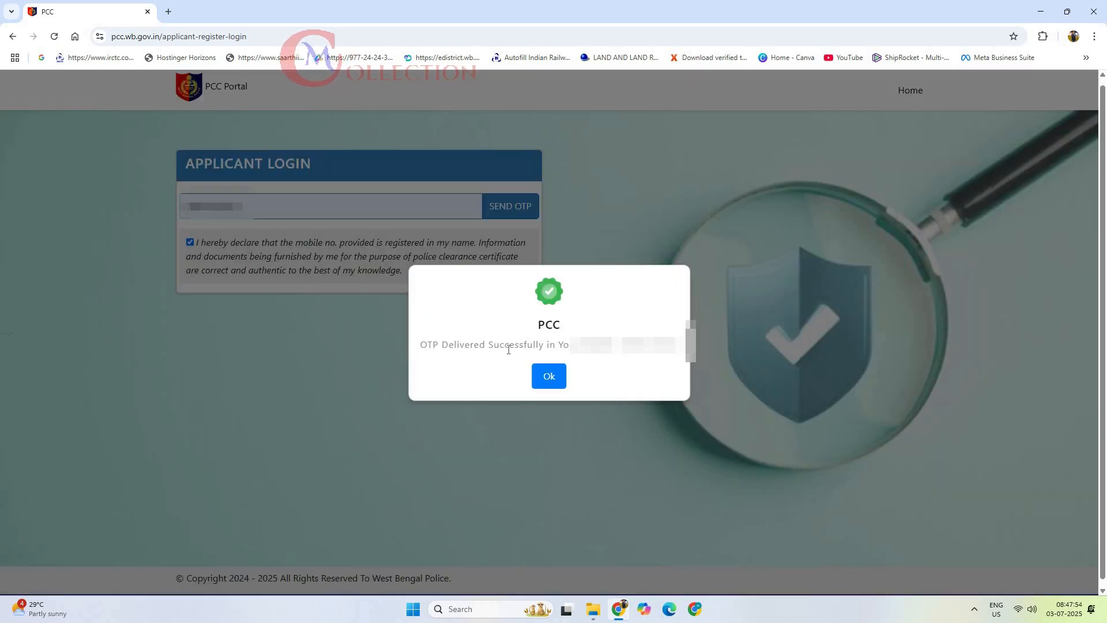
{"action": "left_click", "coordinate": [550, 377]}
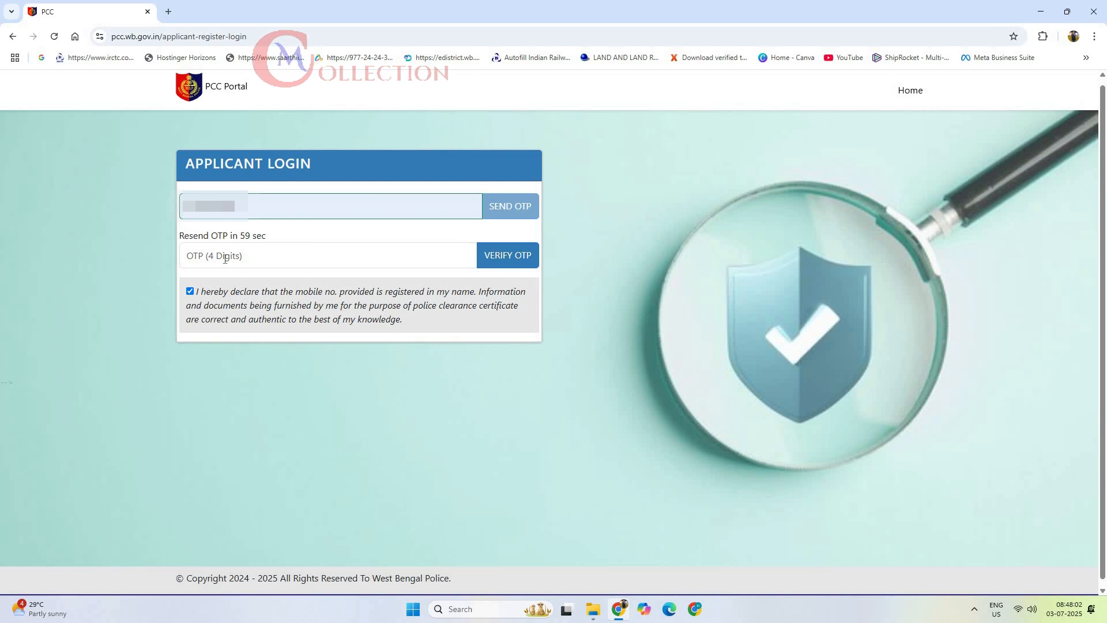
Step: Enter and verify the received 4-digit login OTP to reach the applicant dashboard
{"action": "left_click", "coordinate": [225, 259]}
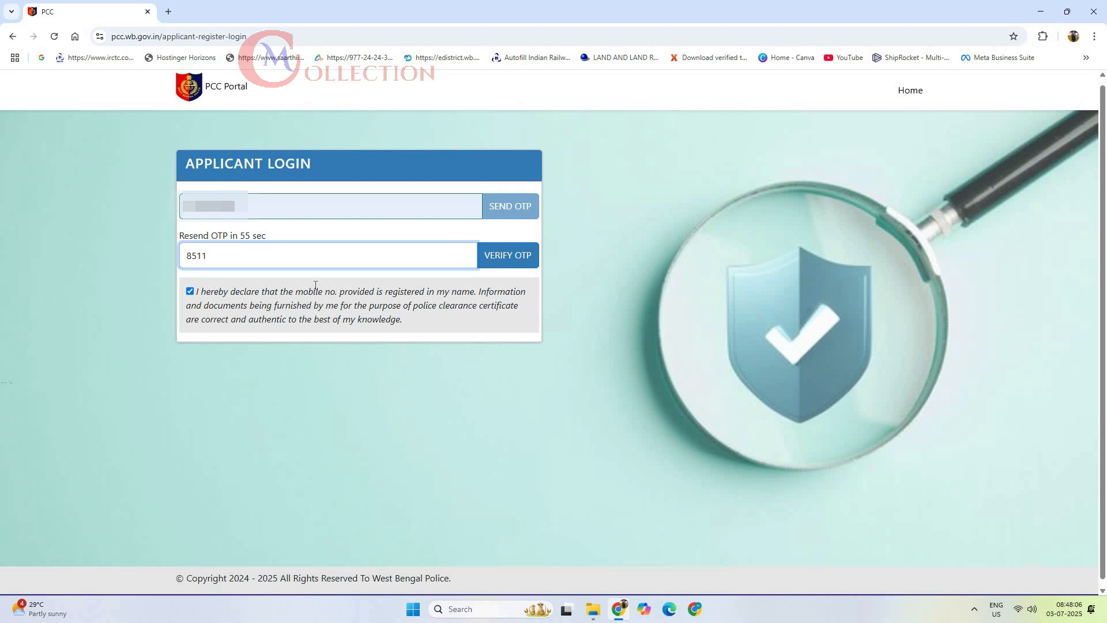
{"action": "left_click", "coordinate": [530, 259]}
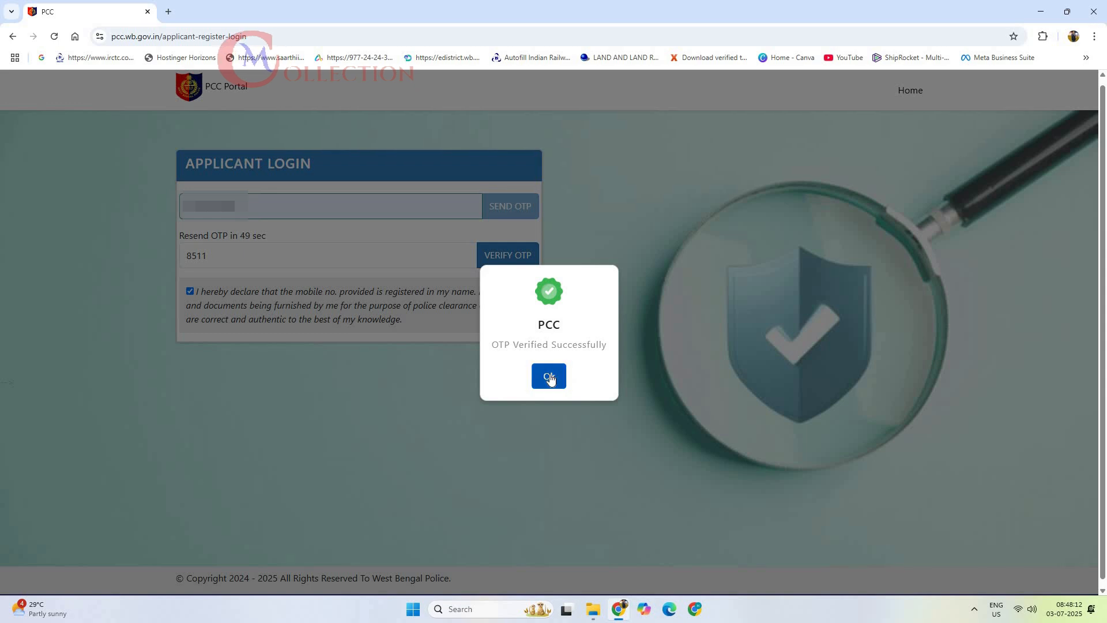
{"action": "left_click", "coordinate": [549, 379]}
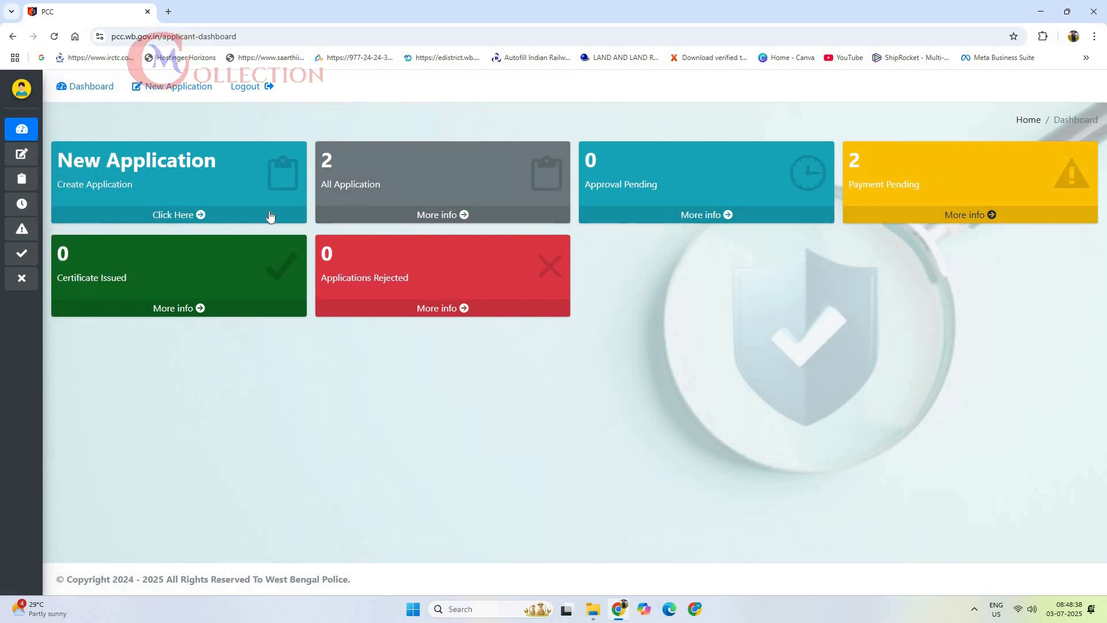
Step: Start a New Application from the applicant dashboard
{"action": "mouse_move", "coordinate": [68, 146]}
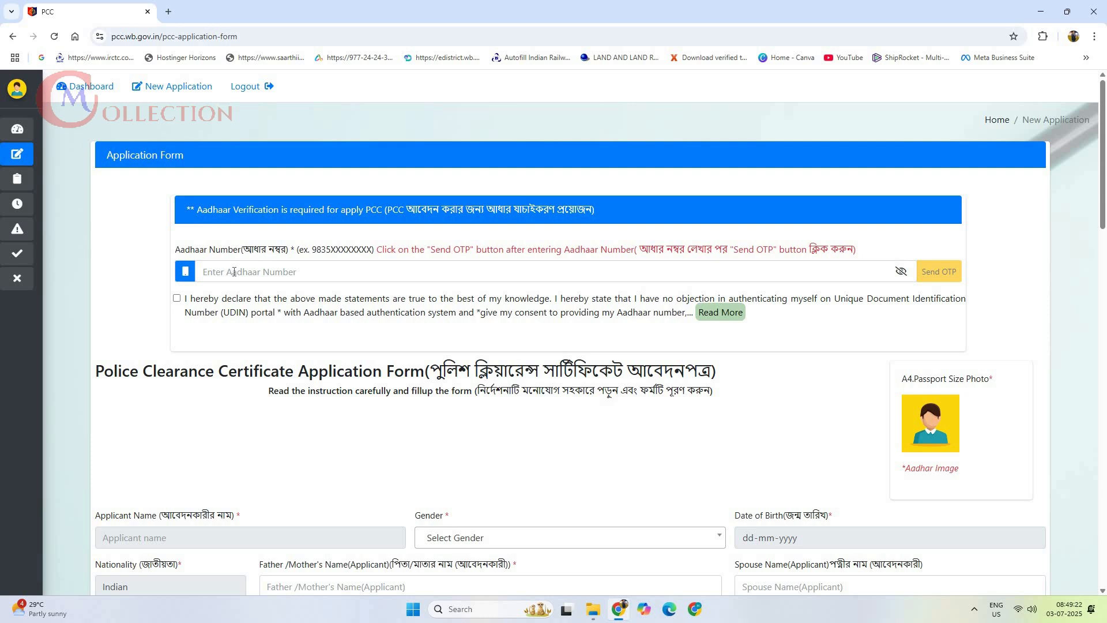
Step: Enter the applicant's Aadhaar number, tick the authentication consent, and request a verification OTP
{"action": "left_click", "coordinate": [234, 272]}
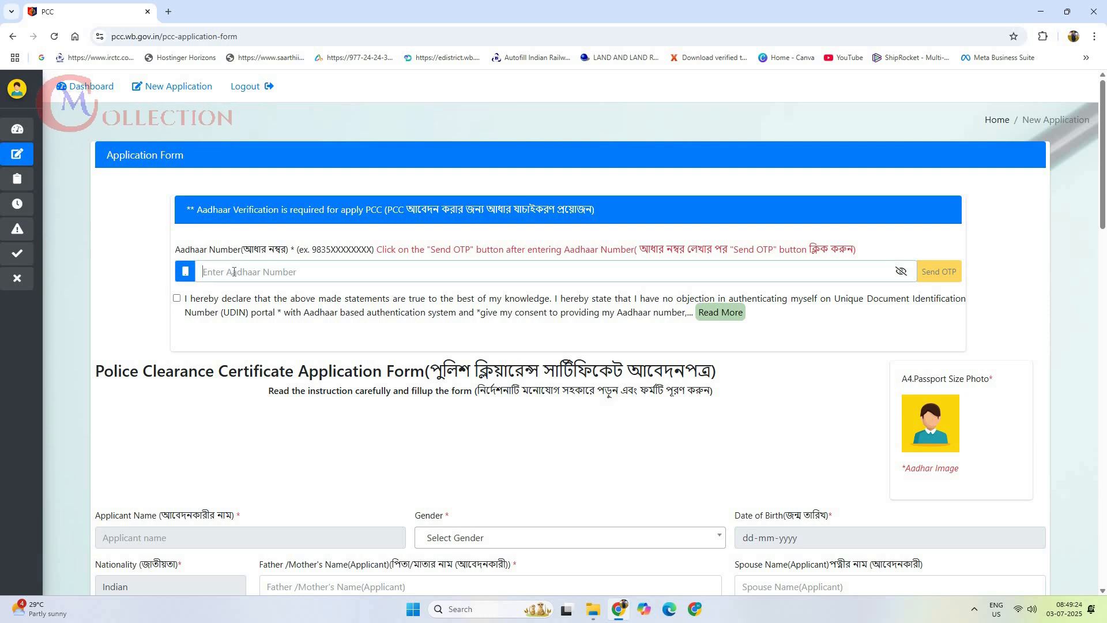
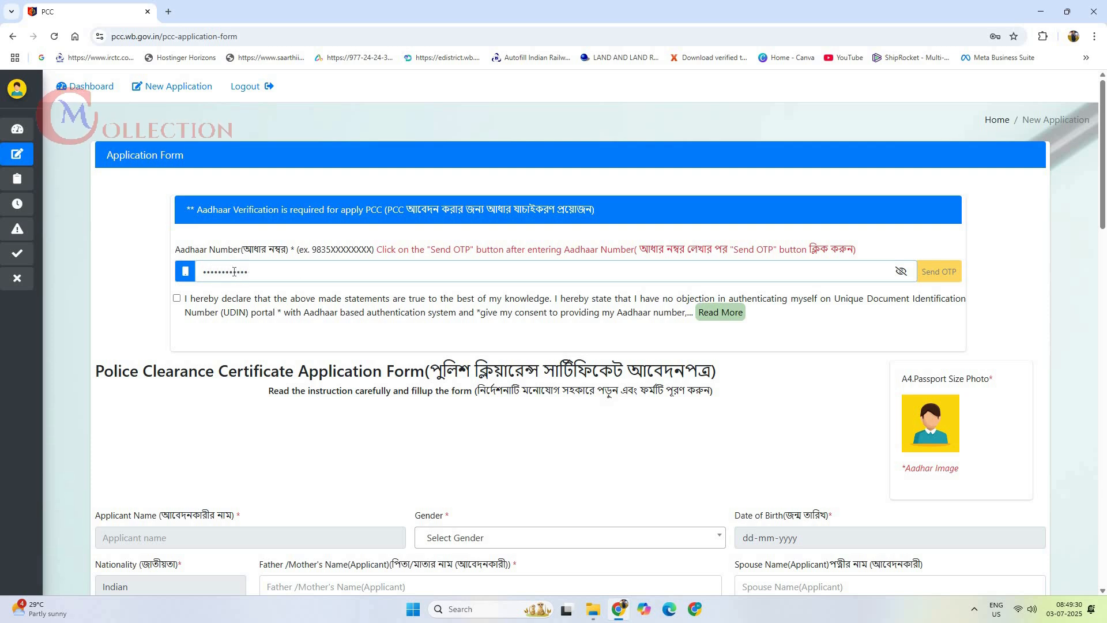
{"action": "key", "text": "BackSpace"}
{"action": "key", "text": "BackSpace"}
{"action": "key", "text": "BackSpace"}
{"action": "key", "text": "BackSpace"}
{"action": "key", "text": "BackSpace"}
{"action": "key", "text": "BackSpace"}
{"action": "key", "text": "BackSpace"}
{"action": "key", "text": "BackSpace"}
{"action": "key", "text": "BackSpace"}
{"action": "key", "text": "BackSpace"}
{"action": "key", "text": "BackSpace"}
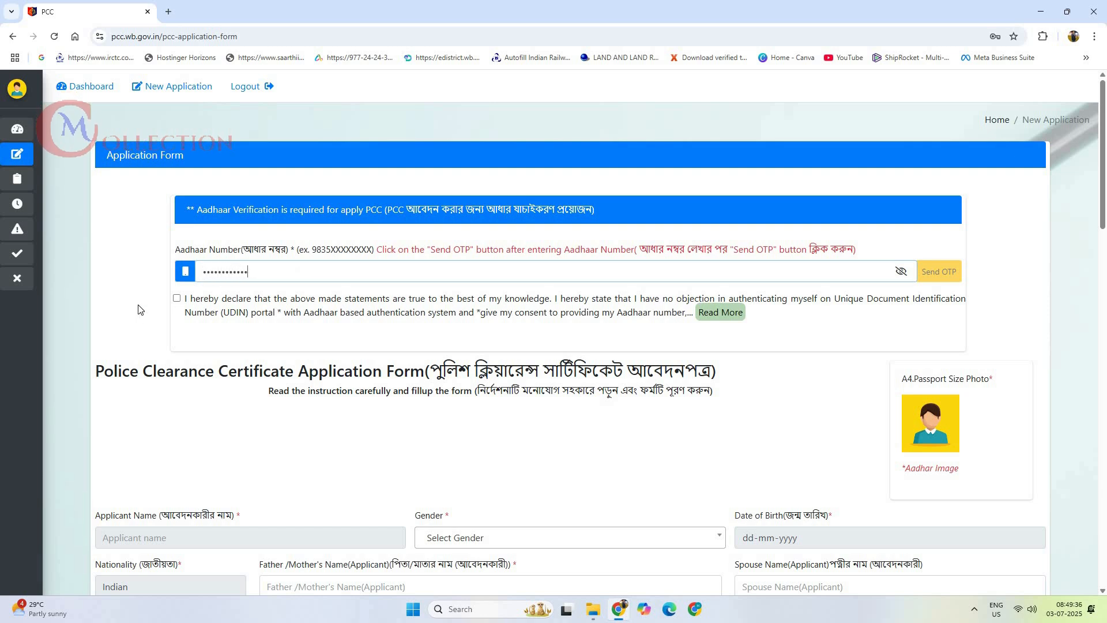
{"action": "left_click", "coordinate": [177, 300]}
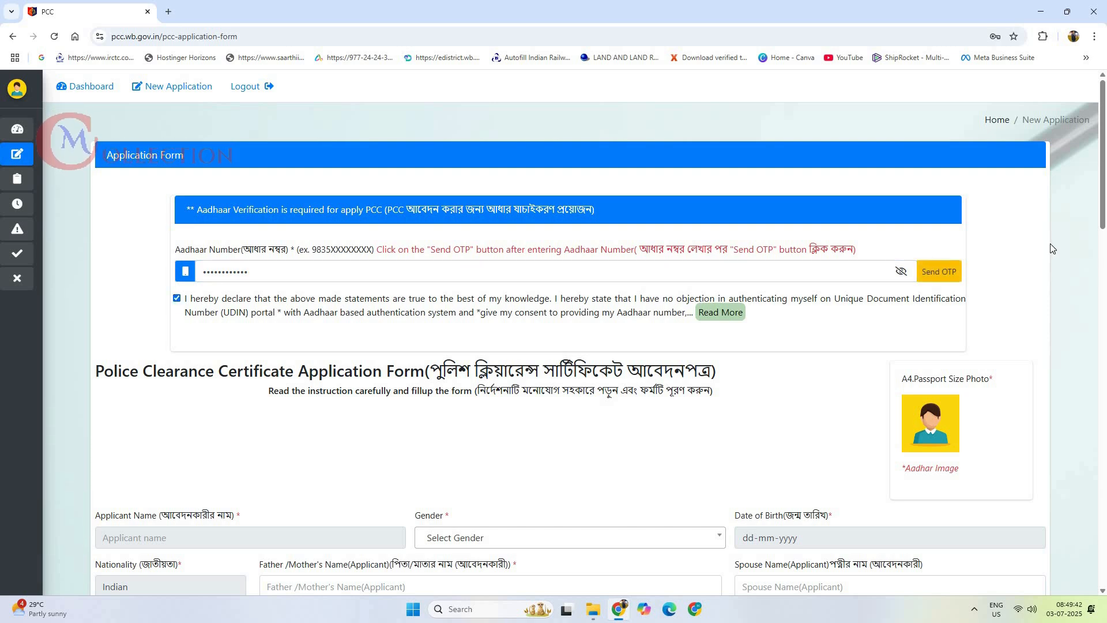
{"action": "left_click", "coordinate": [939, 277]}
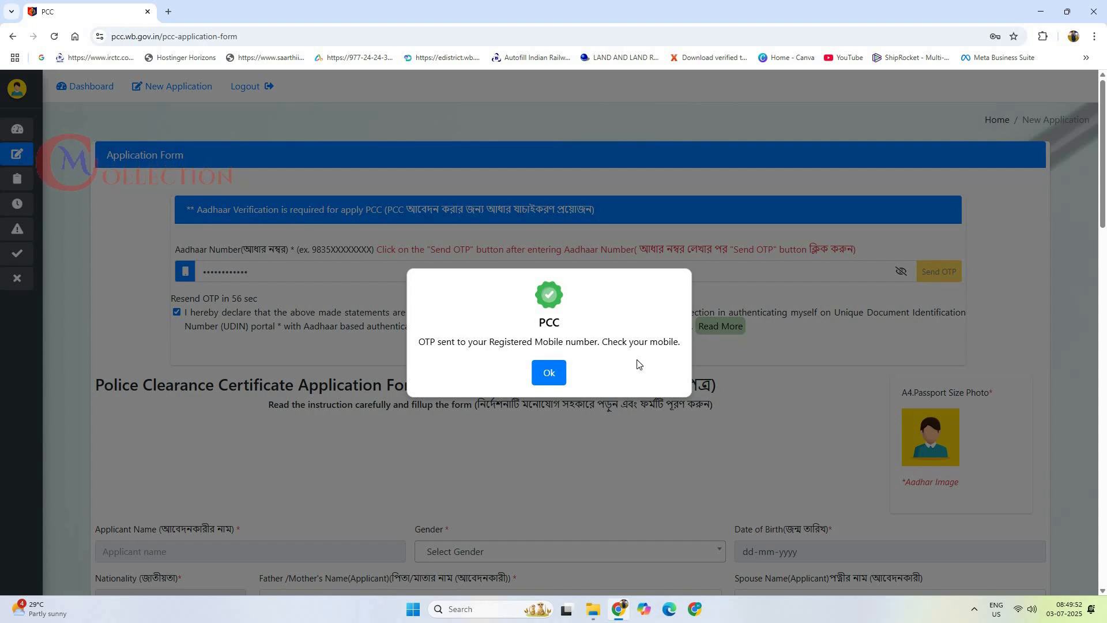
Step: Enter and verify the Aadhaar OTP so applicant details and permanent address auto-fill
{"action": "left_click", "coordinate": [550, 378]}
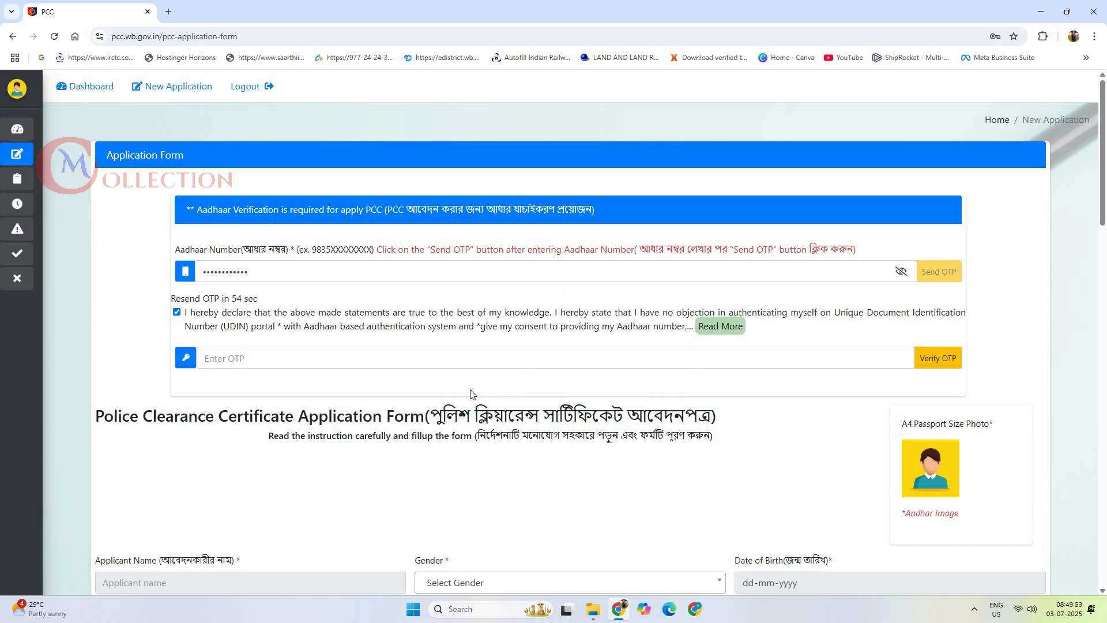
{"action": "left_click", "coordinate": [273, 359]}
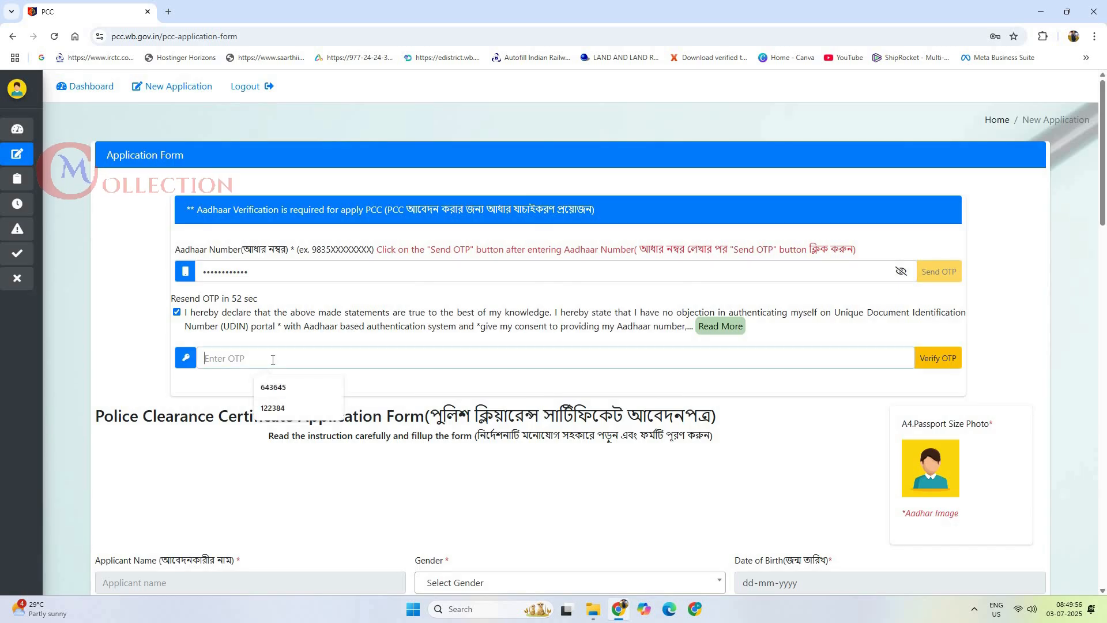
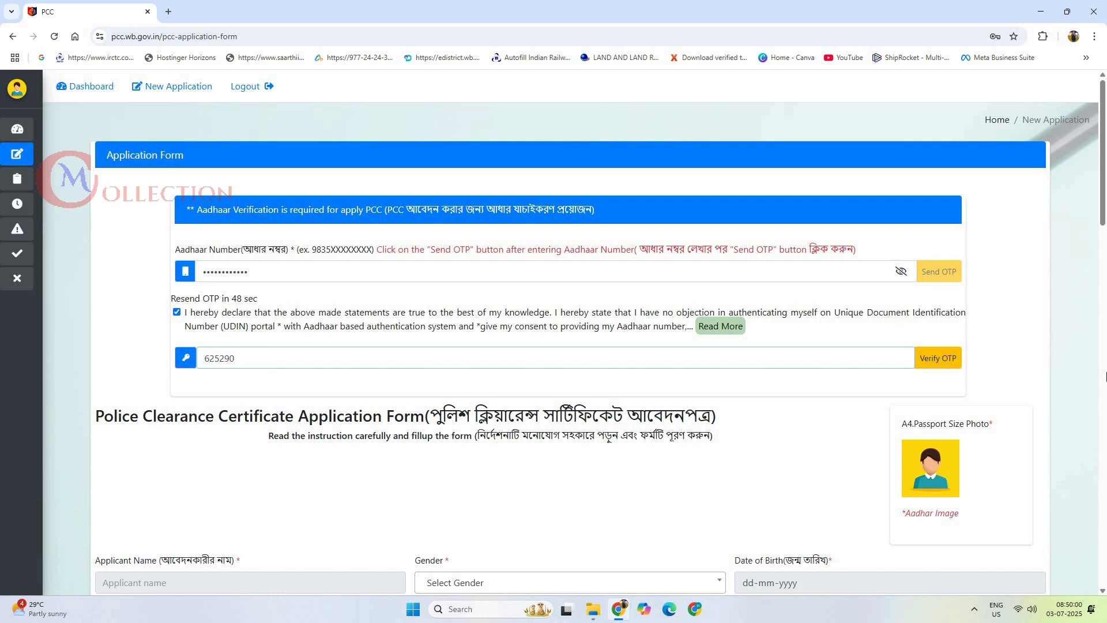
{"action": "left_click", "coordinate": [946, 359]}
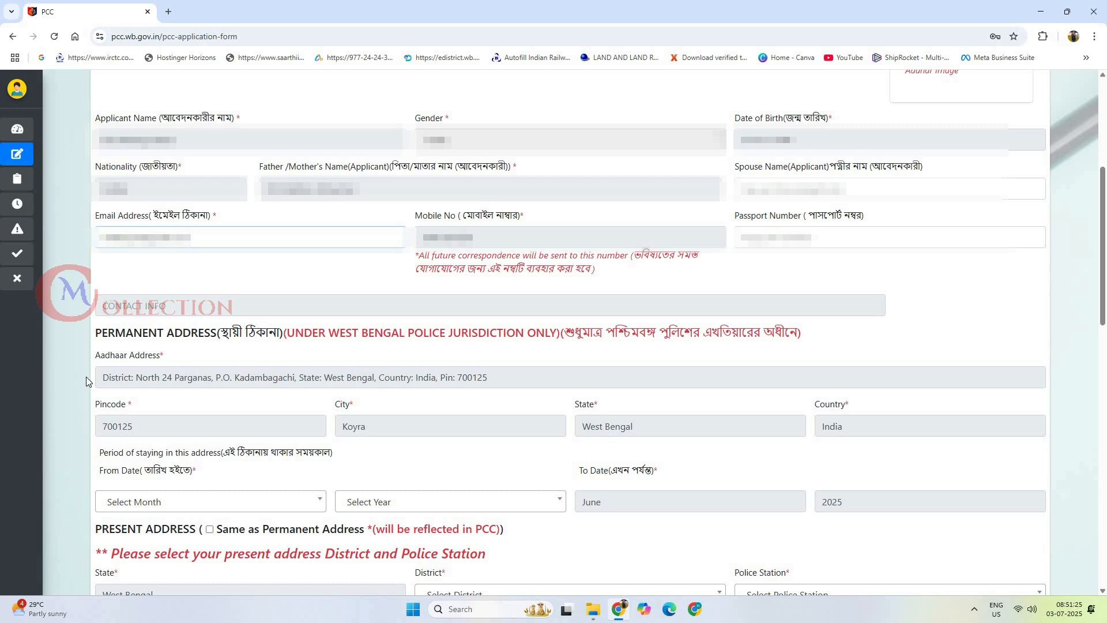
Step: Scroll down to the Aadhaar-filled Permanent Address section
{"action": "scroll", "coordinate": [164, 339], "scroll_direction": "down", "scroll_amount": 4}
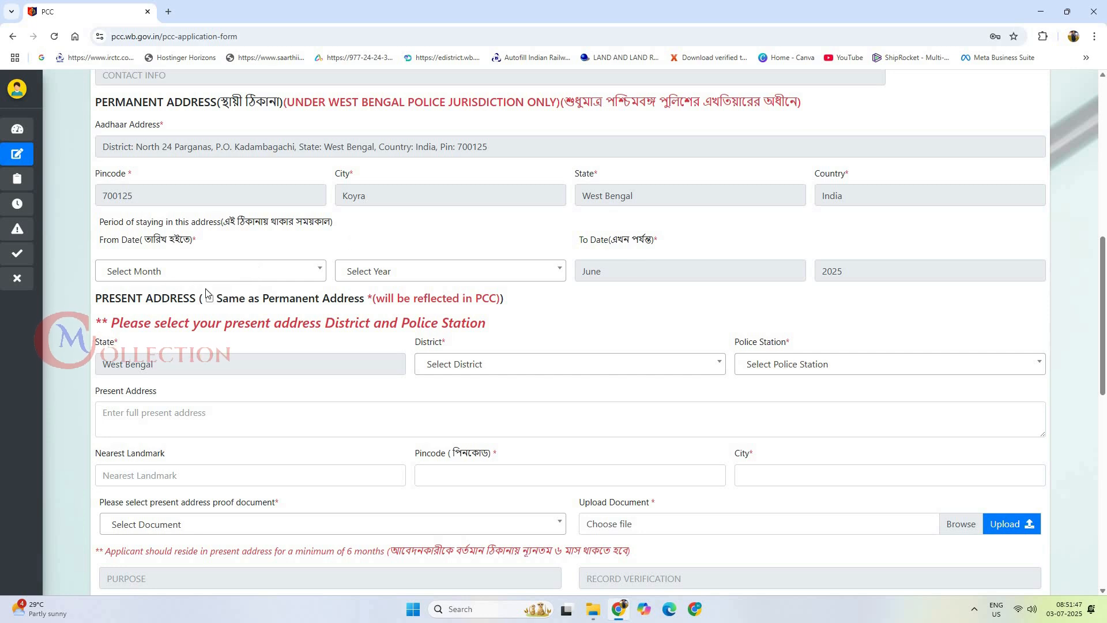
Step: Set the permanent address stay From Date to January 2020
{"action": "left_click", "coordinate": [179, 278]}
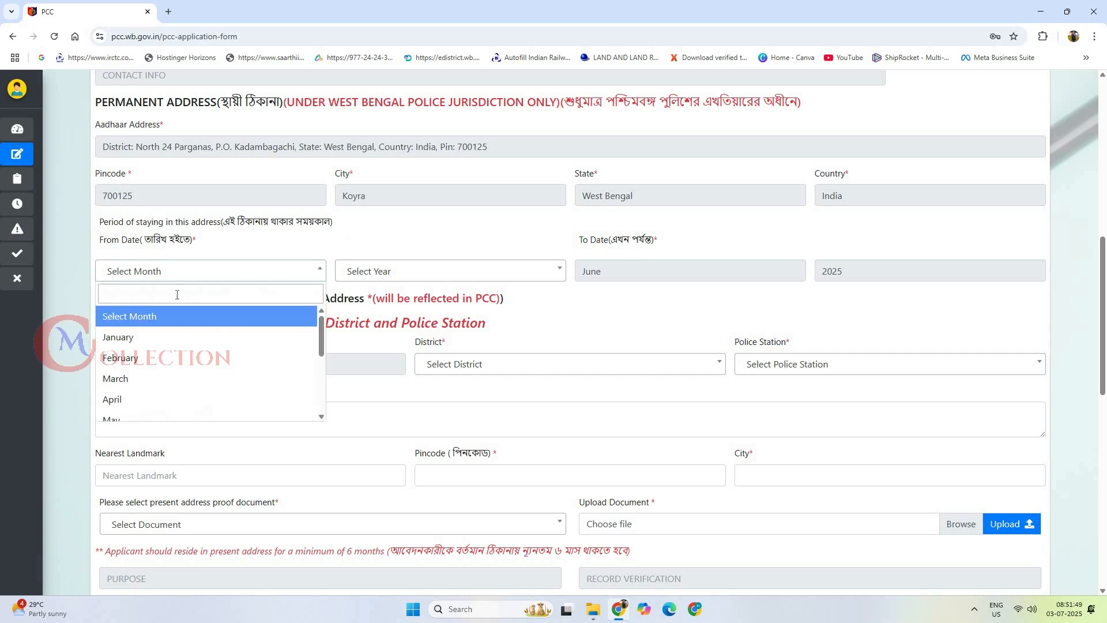
{"action": "left_click", "coordinate": [155, 336]}
{"action": "left_click", "coordinate": [453, 271]}
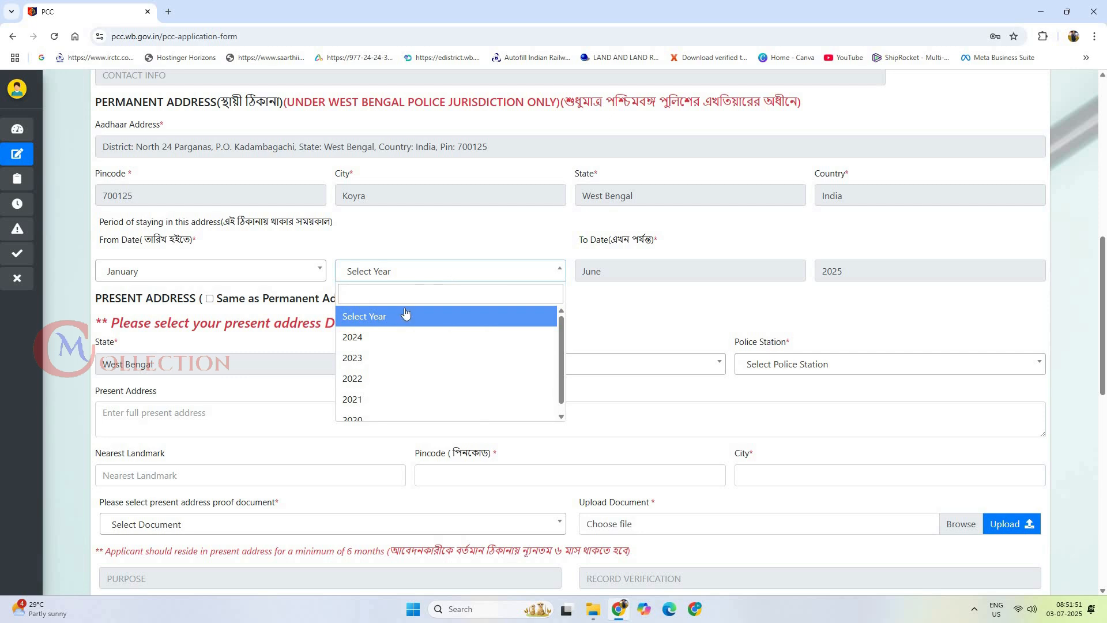
{"action": "left_click", "coordinate": [360, 418]}
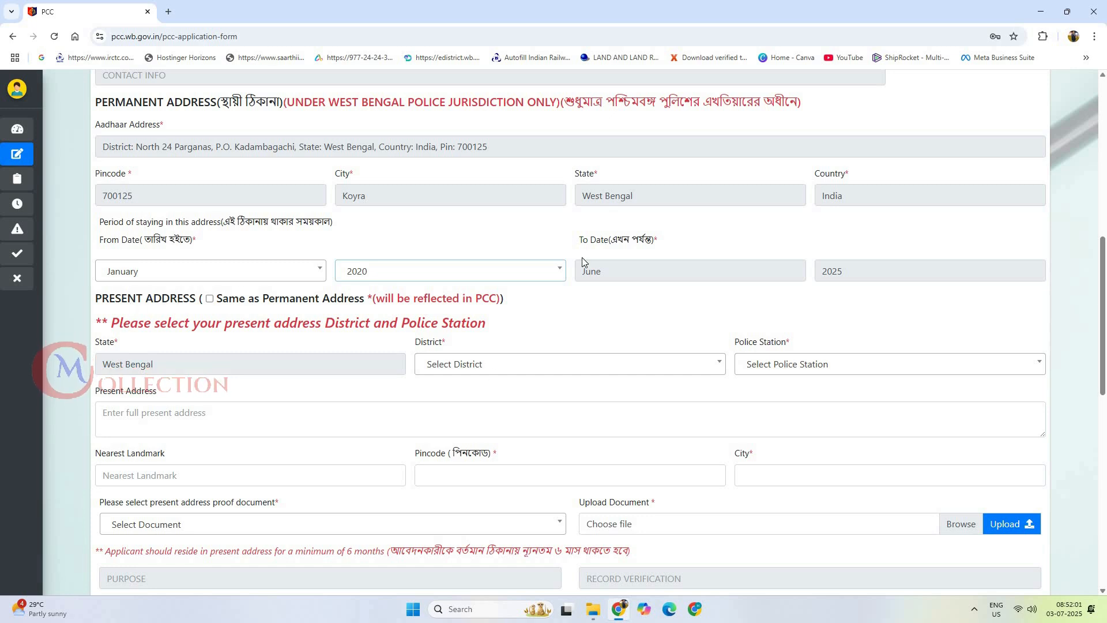
Step: Mark the present address same as permanent, auto-filling pincode 700125 and city Koyra
{"action": "left_click", "coordinate": [209, 299]}
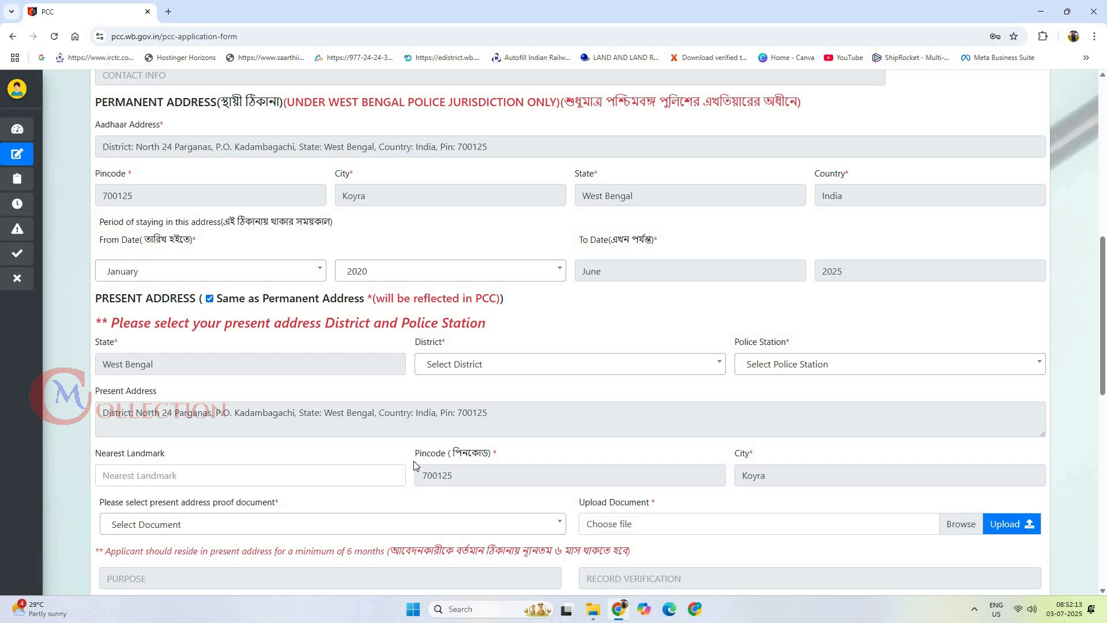
{"action": "scroll", "coordinate": [413, 464], "scroll_direction": "down", "scroll_amount": 3}
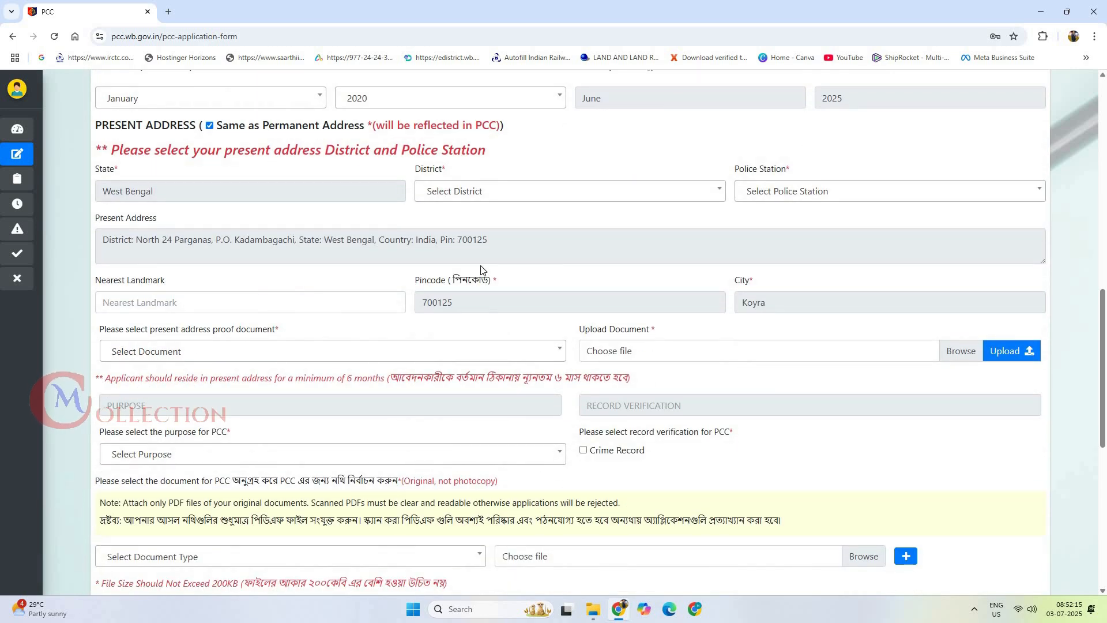
{"action": "scroll", "coordinate": [430, 259], "scroll_direction": "down", "scroll_amount": 1}
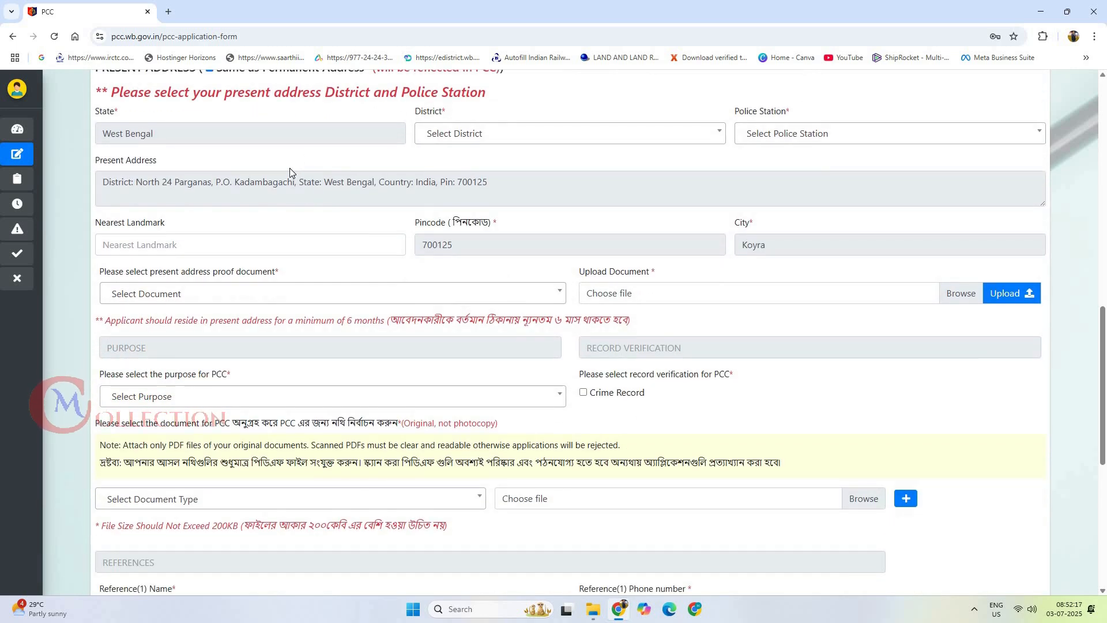
{"action": "scroll", "coordinate": [289, 168], "scroll_direction": "up", "scroll_amount": 1}
Step: Select Barasat Police District as the present-address district and DUTTAPUKUR as the police station
{"action": "left_click", "coordinate": [441, 198]}
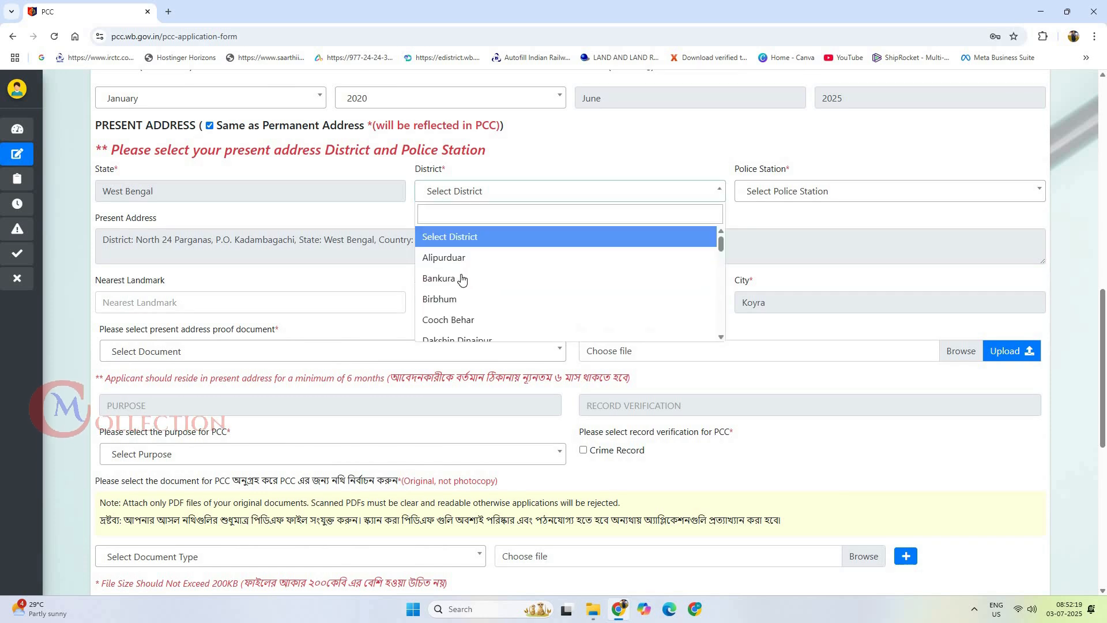
{"action": "scroll", "coordinate": [457, 300], "scroll_direction": "down", "scroll_amount": 1}
{"action": "left_click", "coordinate": [461, 325]}
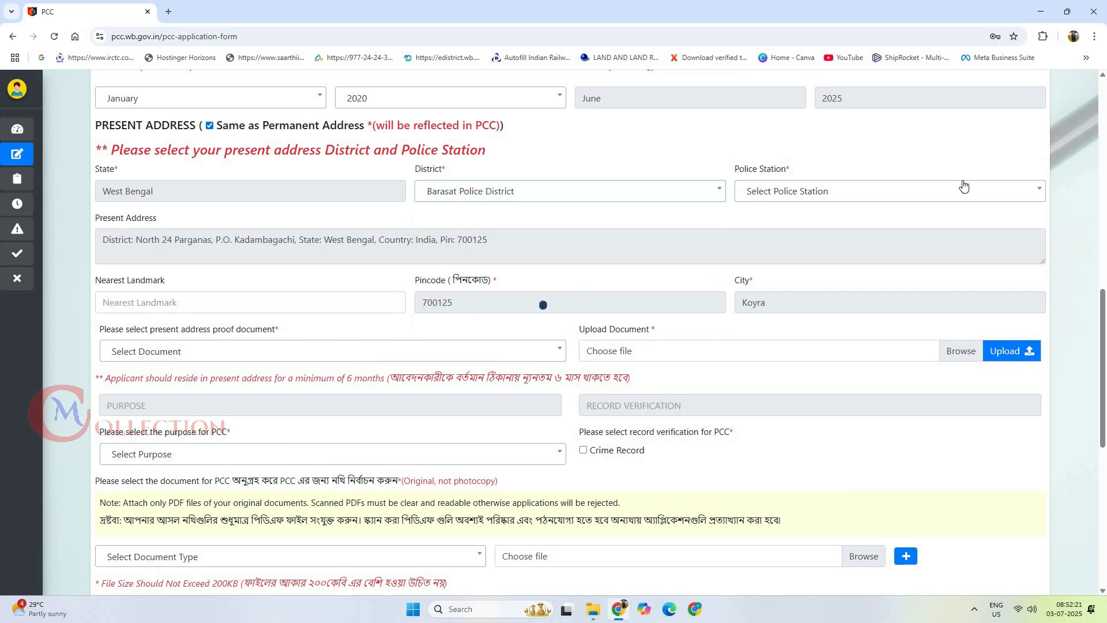
{"action": "left_click", "coordinate": [919, 194]}
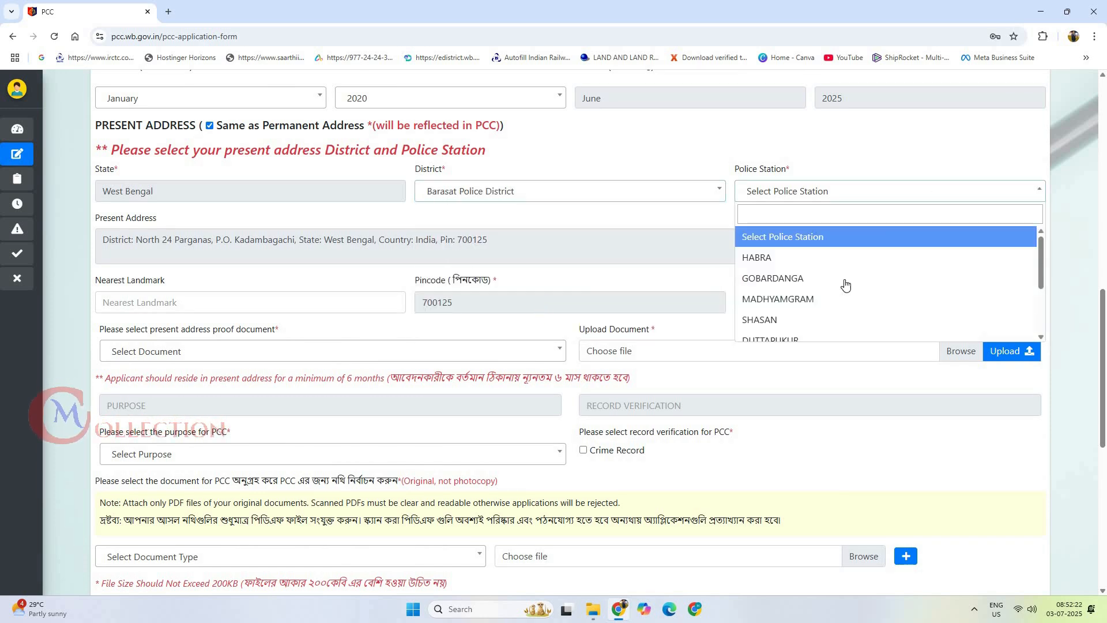
{"action": "left_click", "coordinate": [804, 340]}
{"action": "scroll", "coordinate": [315, 263], "scroll_direction": "down", "scroll_amount": 1}
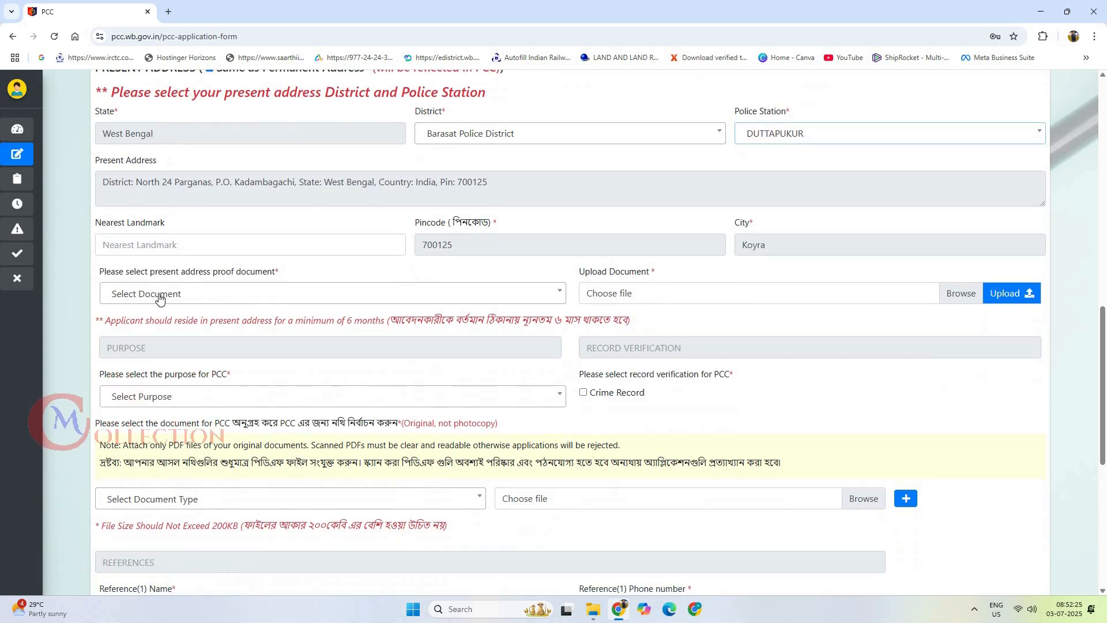
{"action": "scroll", "coordinate": [180, 274], "scroll_direction": "down", "scroll_amount": 1}
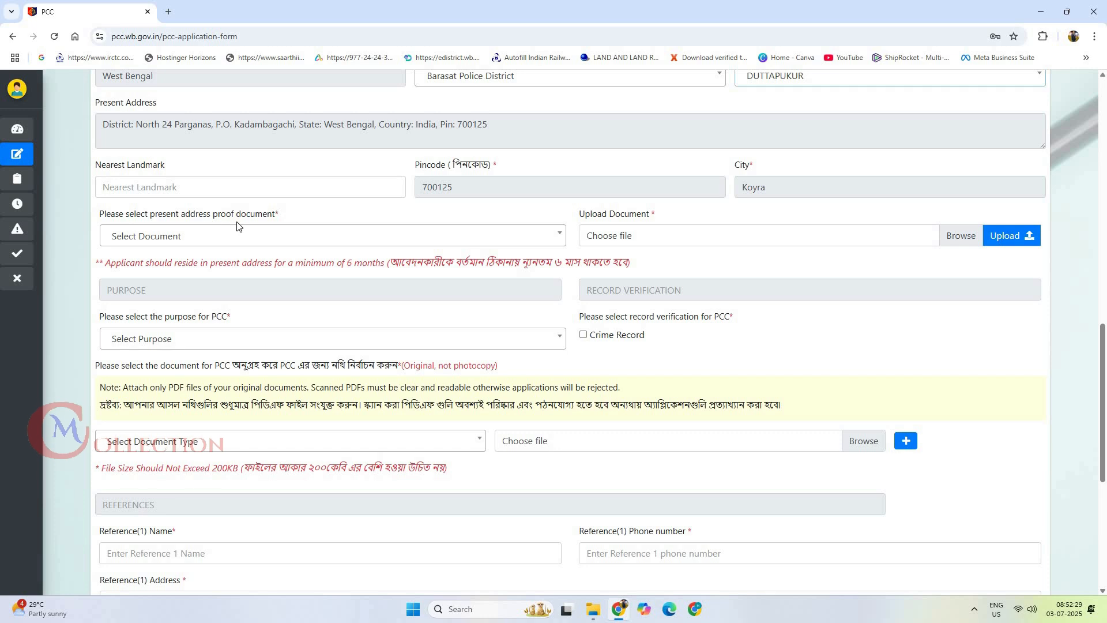
Step: Choose Aadhaar as the present address proof document
{"action": "left_click", "coordinate": [215, 241]}
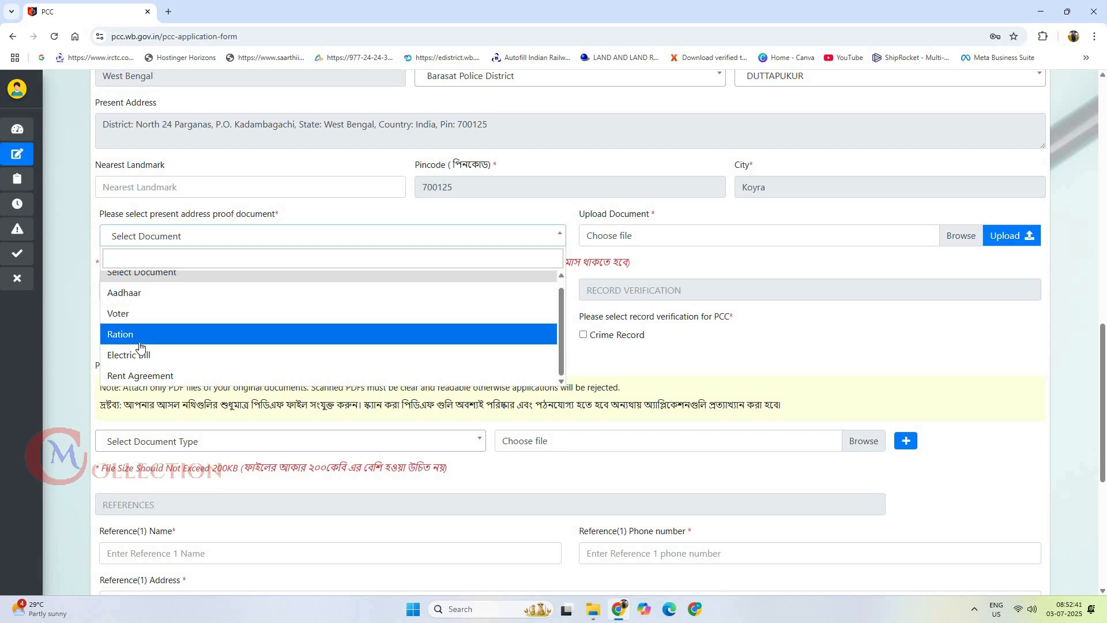
{"action": "scroll", "coordinate": [153, 316], "scroll_direction": "up", "scroll_amount": 1}
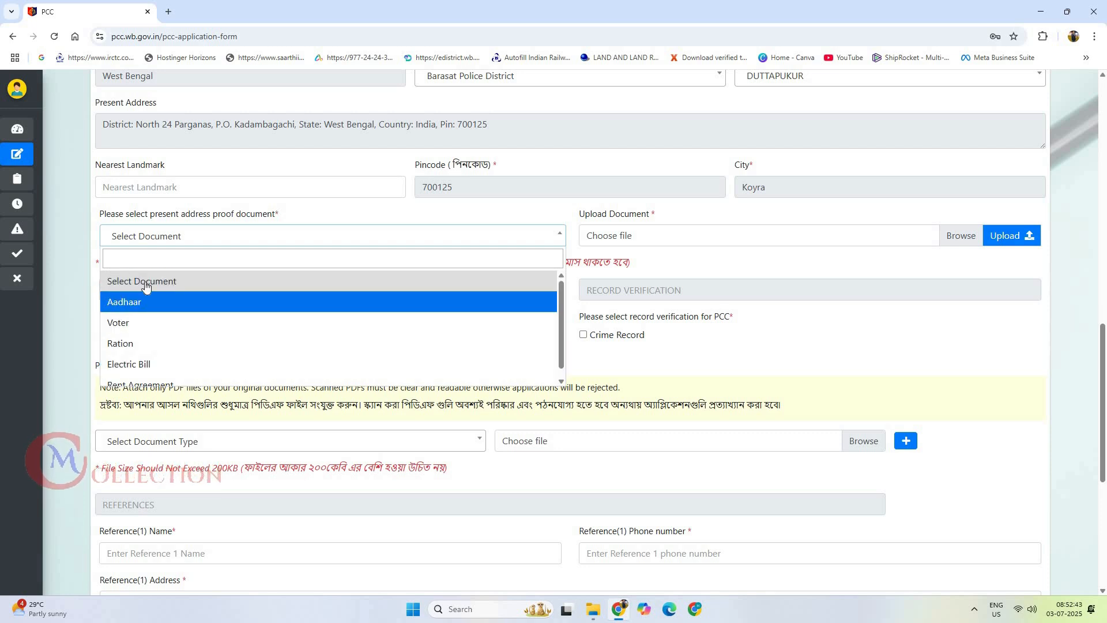
{"action": "left_click", "coordinate": [131, 310]}
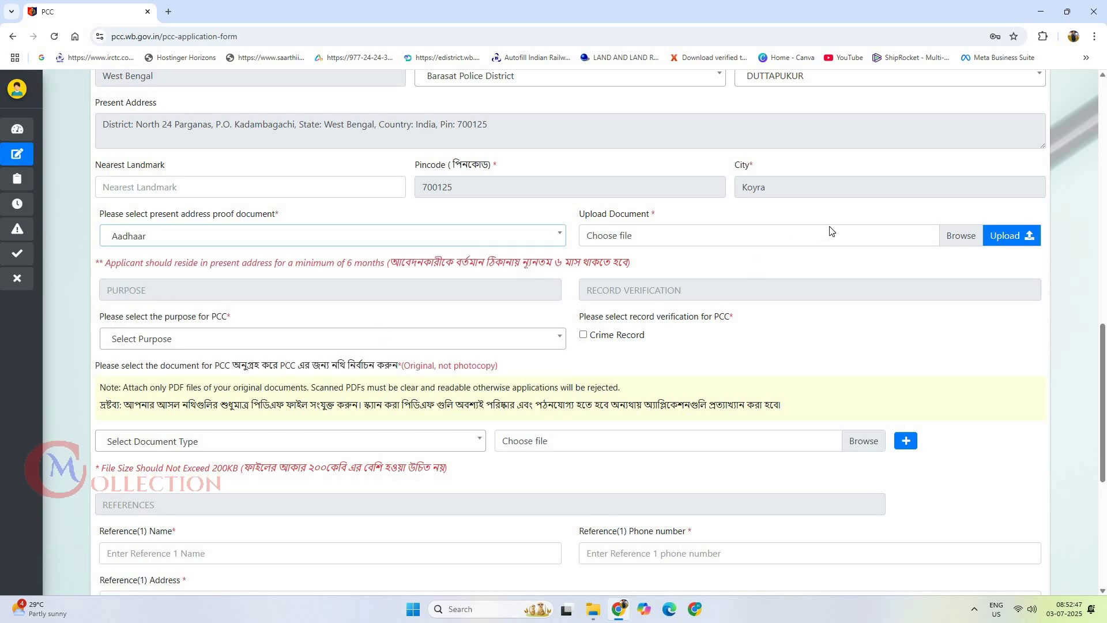
Step: Upload AADHAR PVC CARD (1).pdf from Downloads > Documents as the address proof
{"action": "left_click", "coordinate": [848, 242]}
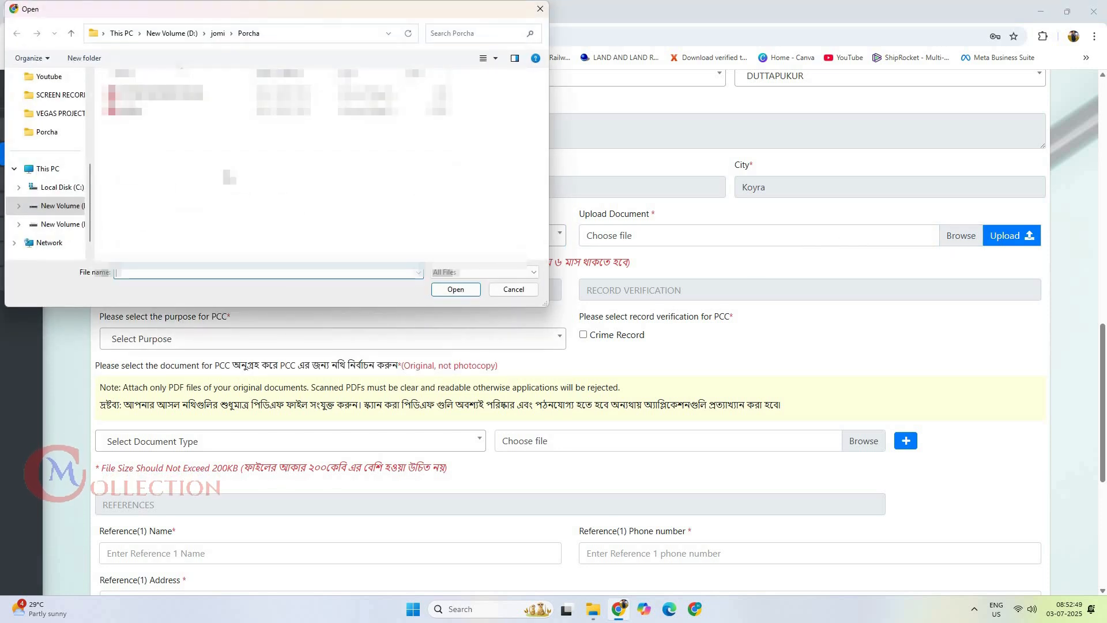
{"action": "scroll", "coordinate": [57, 158], "scroll_direction": "up", "scroll_amount": 5}
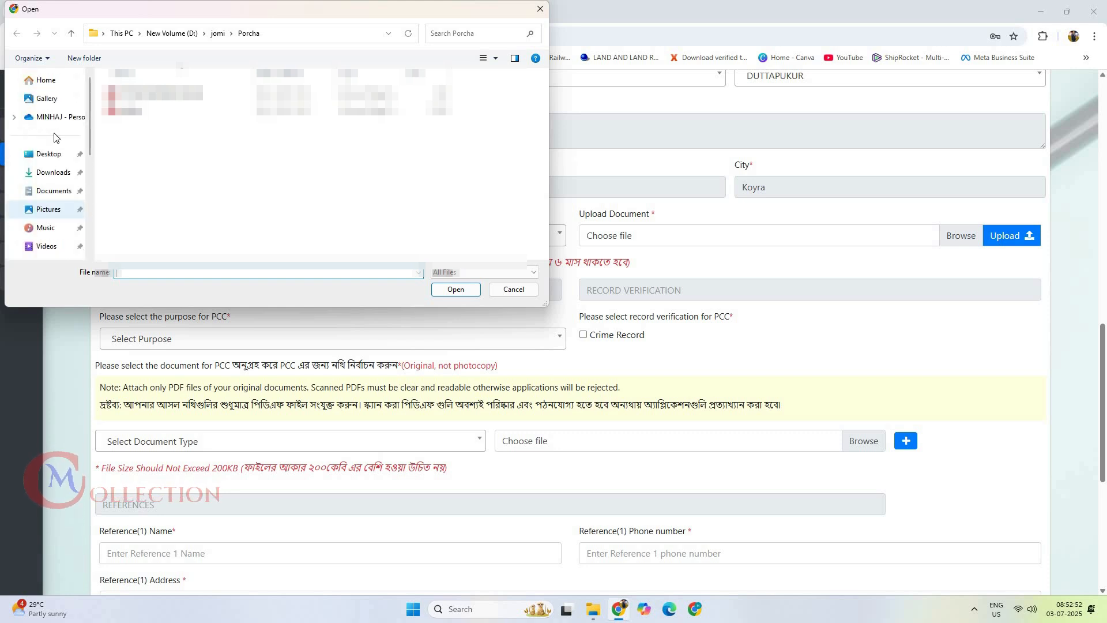
{"action": "left_click", "coordinate": [52, 175]}
{"action": "double_click", "coordinate": [147, 142]}
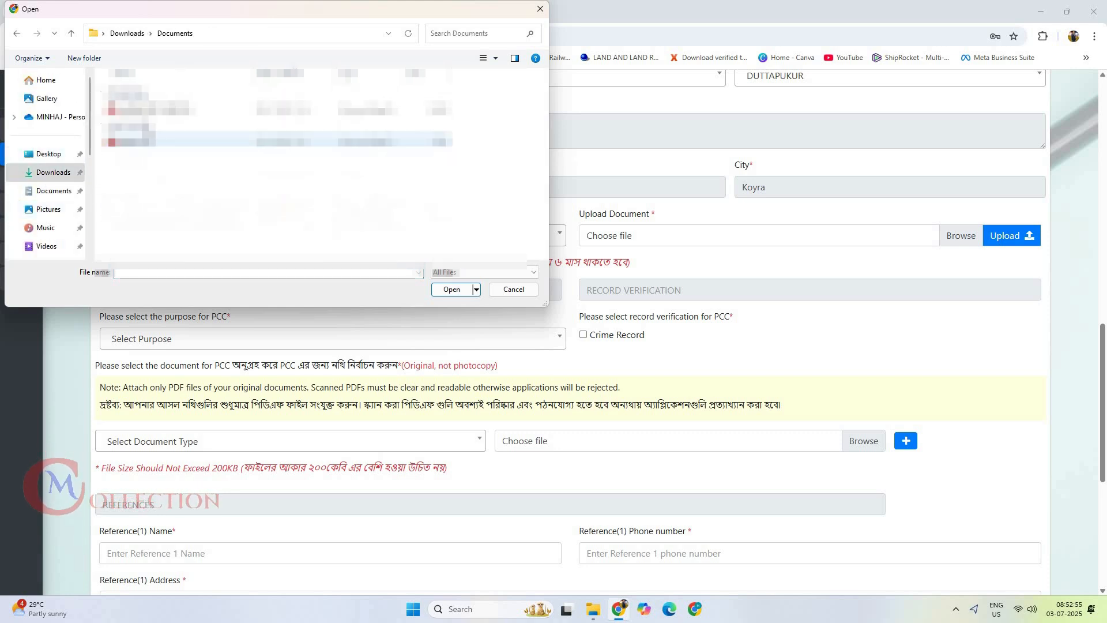
{"action": "double_click", "coordinate": [150, 109]}
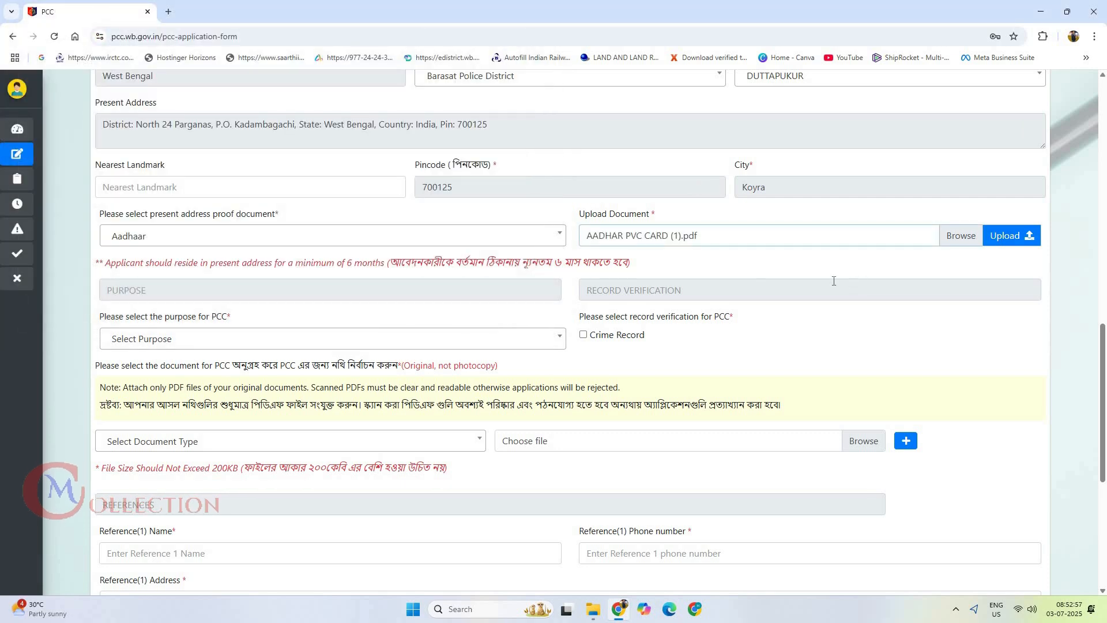
{"action": "left_click", "coordinate": [1029, 239]}
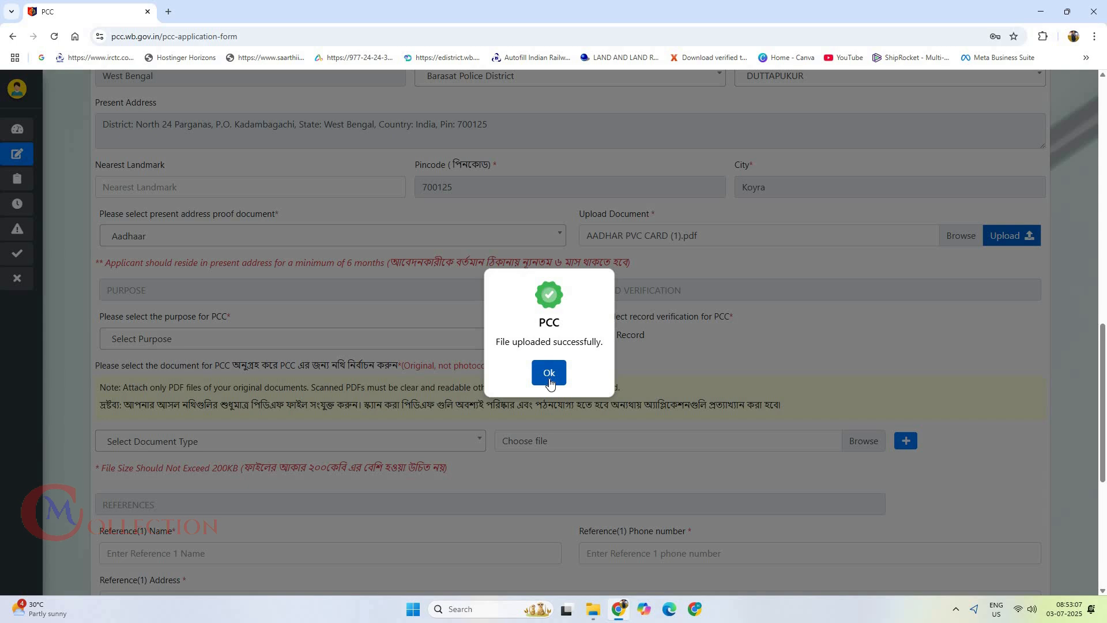
{"action": "left_click", "coordinate": [549, 373]}
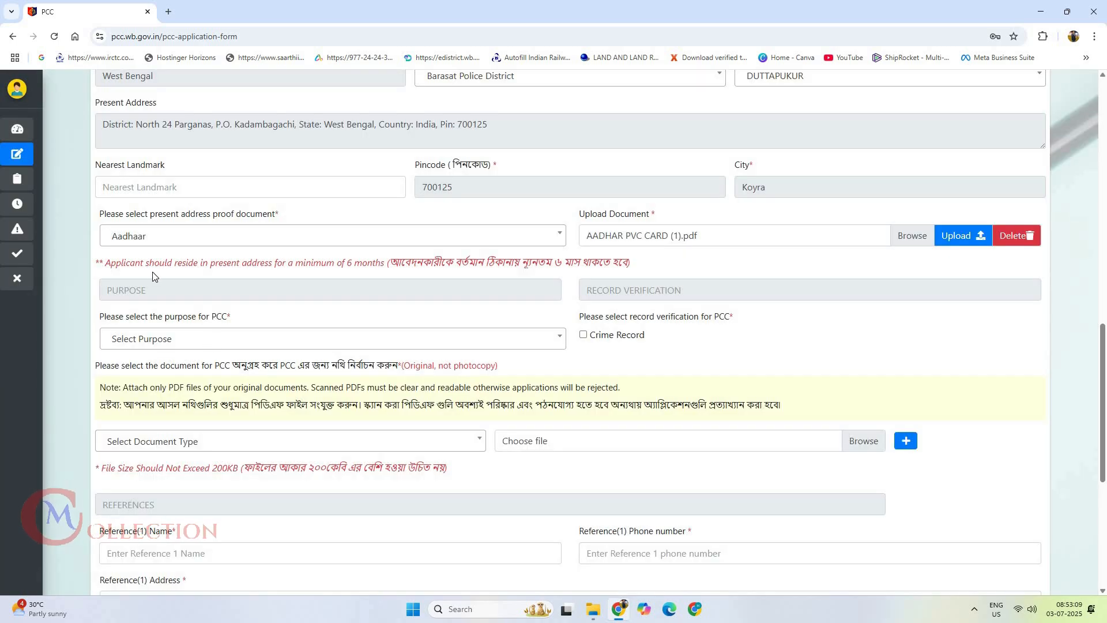
Step: Set the purpose for PCC to Rental, replacing an initial choice of Others
{"action": "scroll", "coordinate": [153, 277], "scroll_direction": "down", "scroll_amount": 2}
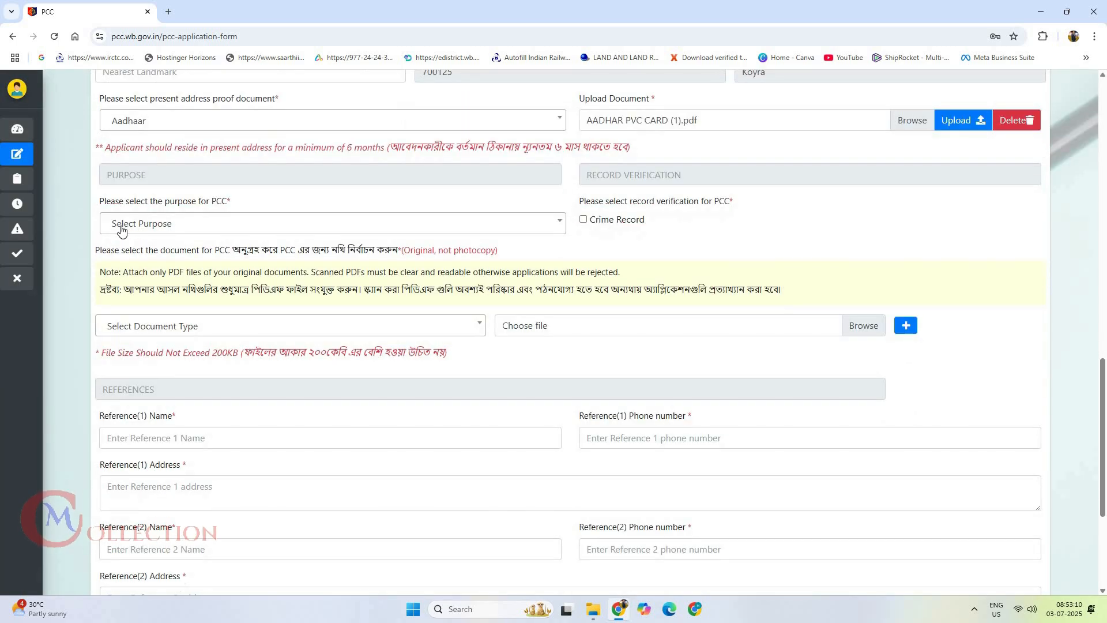
{"action": "left_click", "coordinate": [168, 231]}
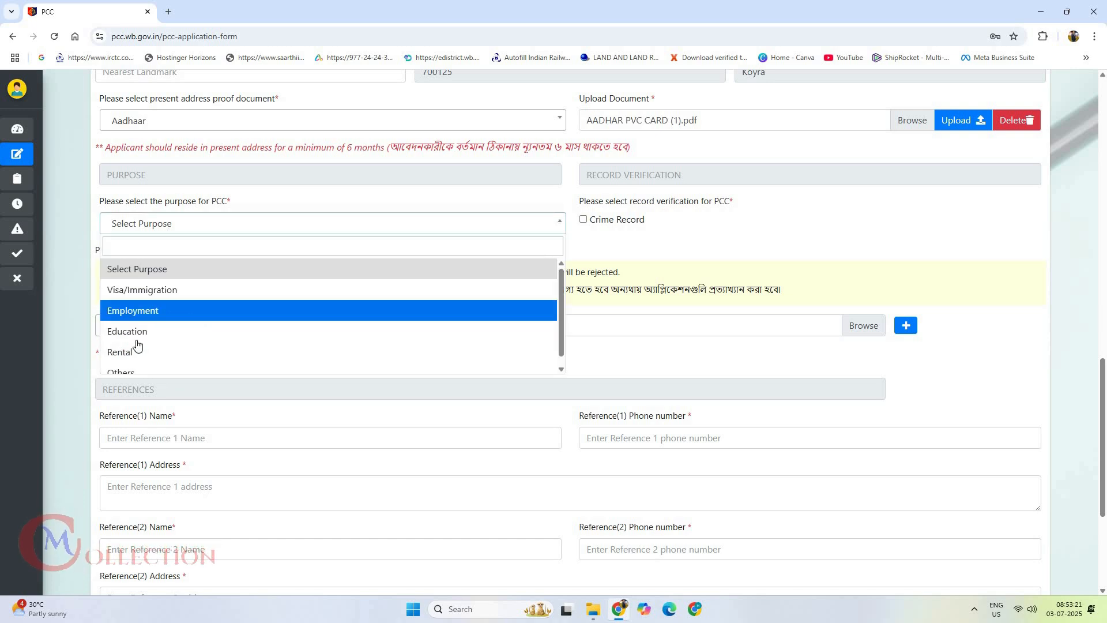
{"action": "scroll", "coordinate": [180, 353], "scroll_direction": "down", "scroll_amount": 1}
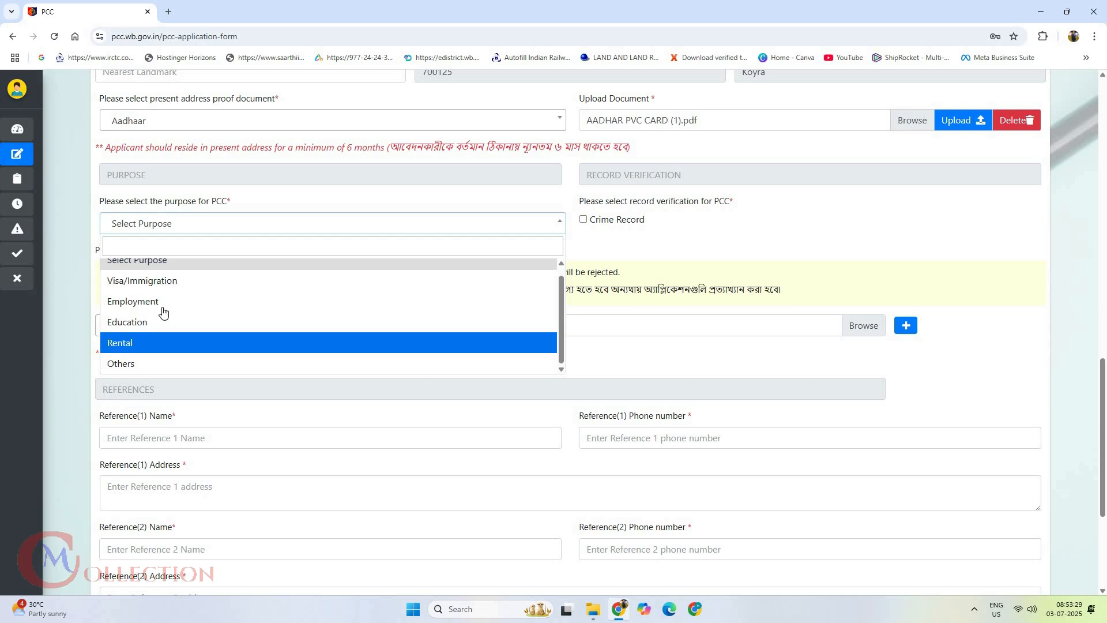
{"action": "left_click", "coordinate": [153, 364]}
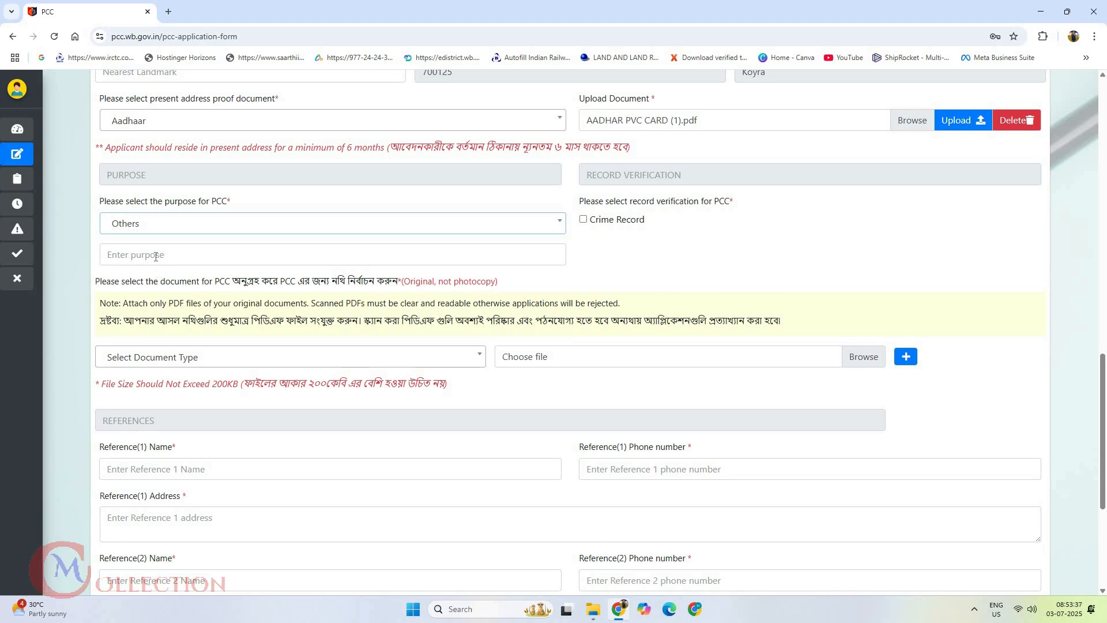
{"action": "left_click", "coordinate": [168, 227]}
{"action": "left_click", "coordinate": [159, 343]}
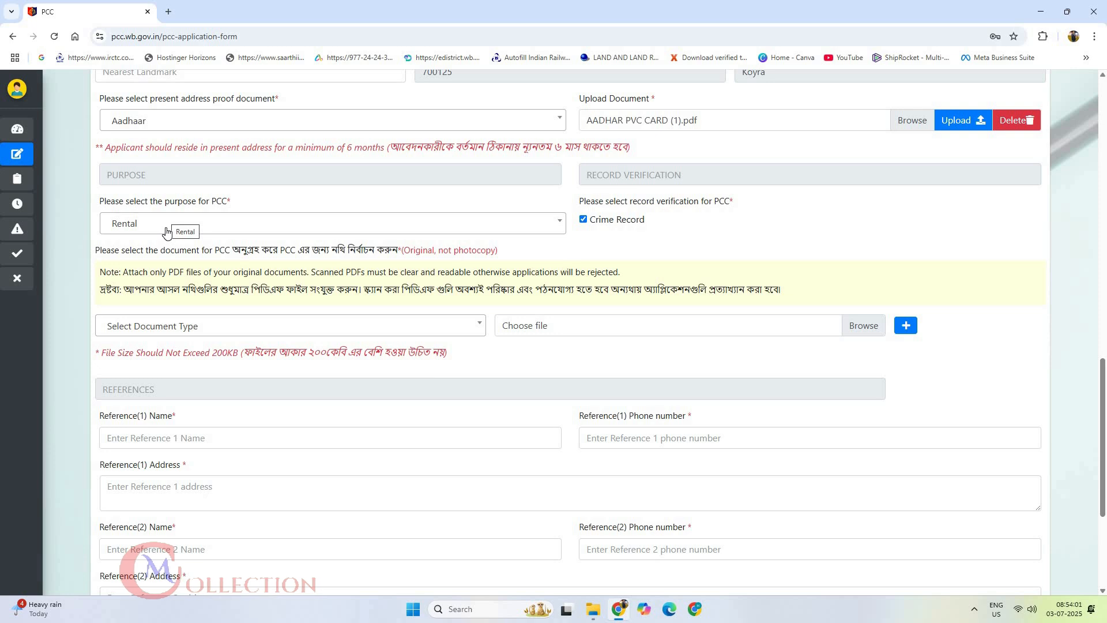
Step: Choose Rent agreement as the document type and select challan.pdf from a drive folder
{"action": "left_click", "coordinate": [195, 330]}
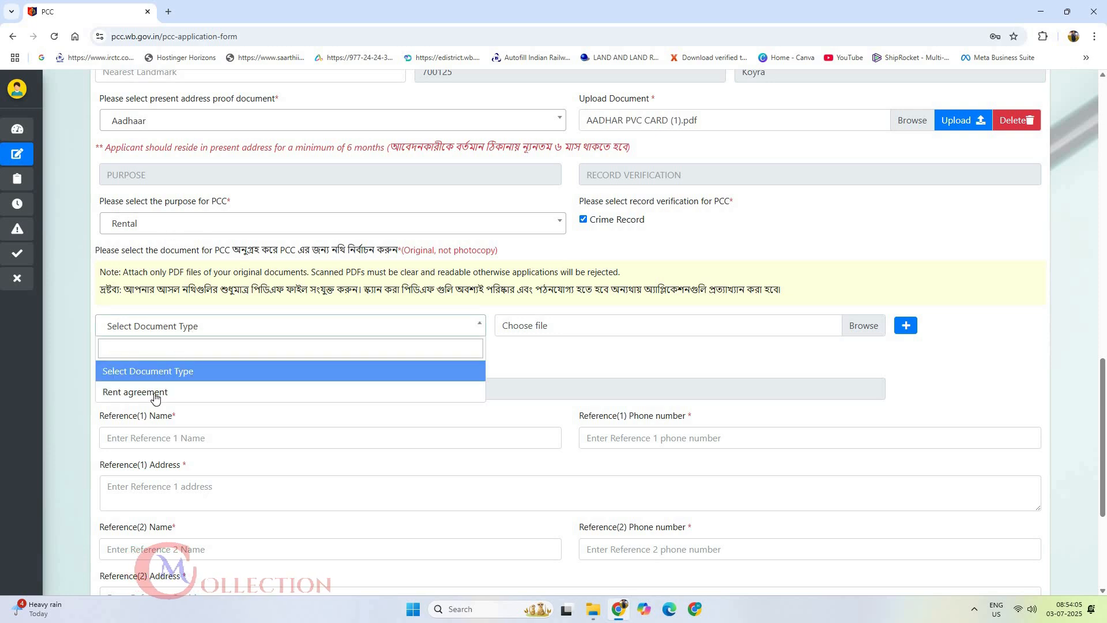
{"action": "key", "text": "Return"}
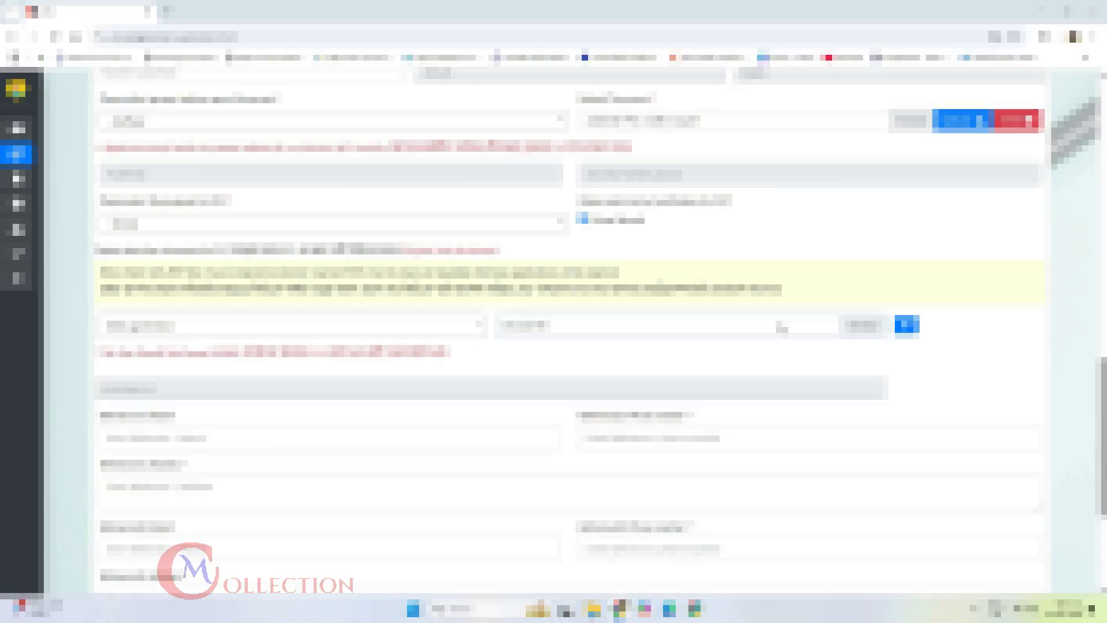
{"action": "left_click", "coordinate": [779, 327]}
{"action": "scroll", "coordinate": [88, 225], "scroll_direction": "down", "scroll_amount": 4}
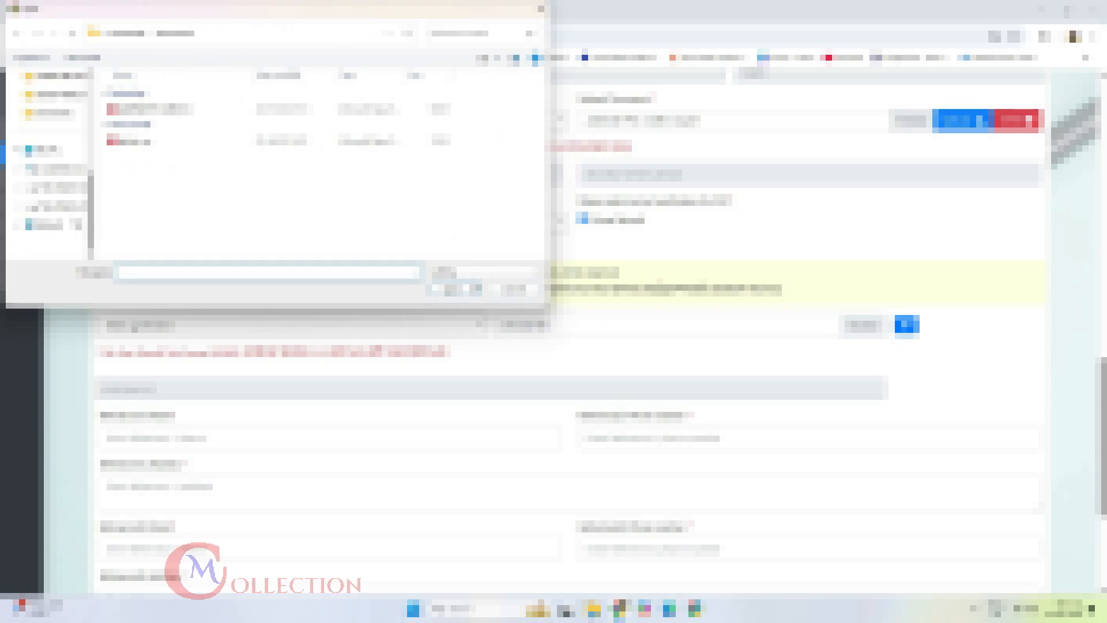
{"action": "left_click", "coordinate": [65, 208]}
{"action": "left_click", "coordinate": [69, 189]}
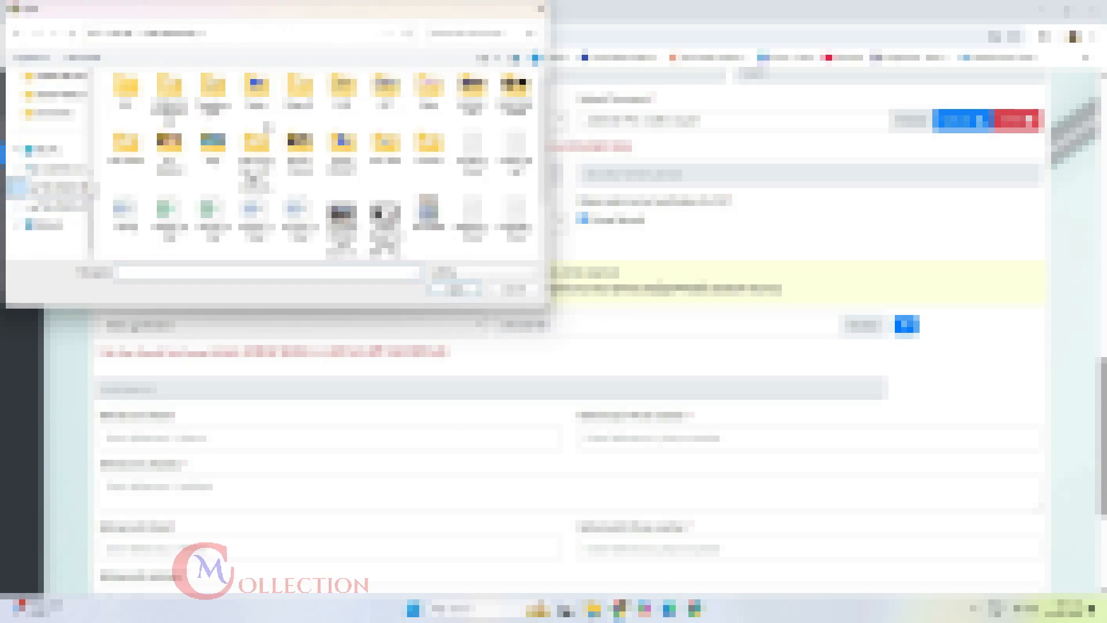
{"action": "left_click", "coordinate": [301, 91]}
{"action": "left_click", "coordinate": [261, 96]}
{"action": "double_click", "coordinate": [258, 95]}
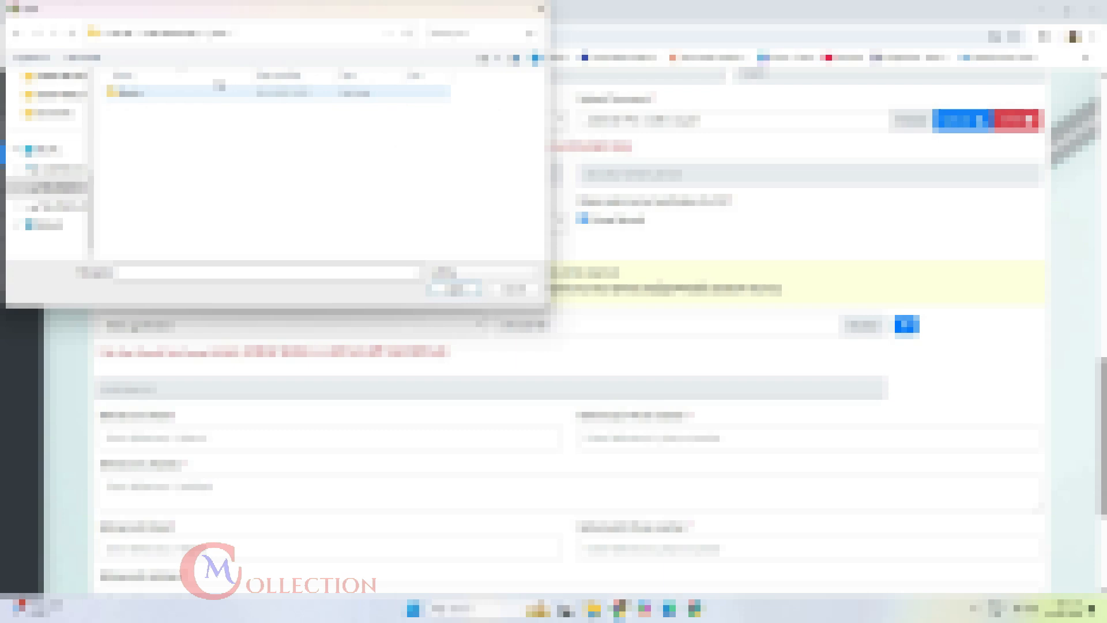
{"action": "double_click", "coordinate": [218, 97]}
{"action": "double_click", "coordinate": [178, 109]}
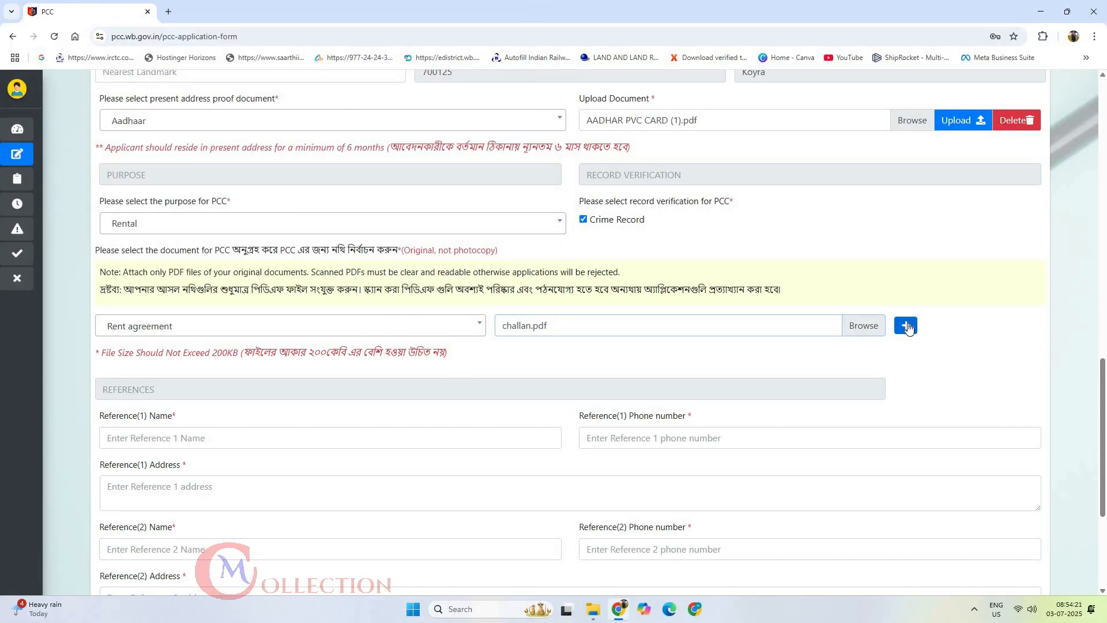
Step: Upload challan.pdf and check it is listed in the documents table
{"action": "left_click", "coordinate": [907, 326]}
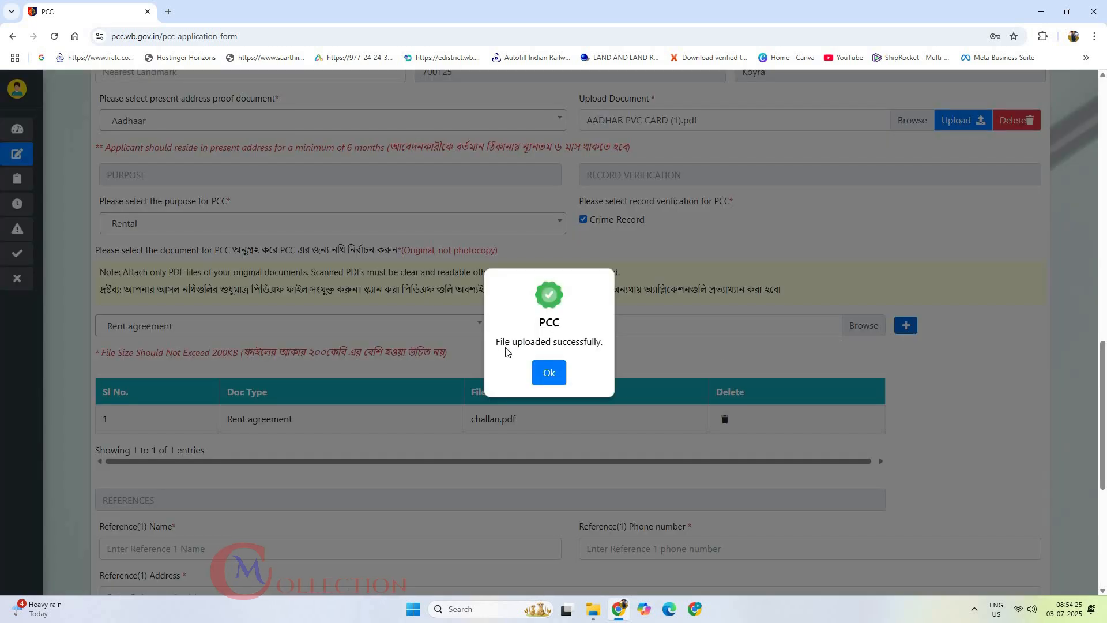
{"action": "left_click", "coordinate": [549, 374]}
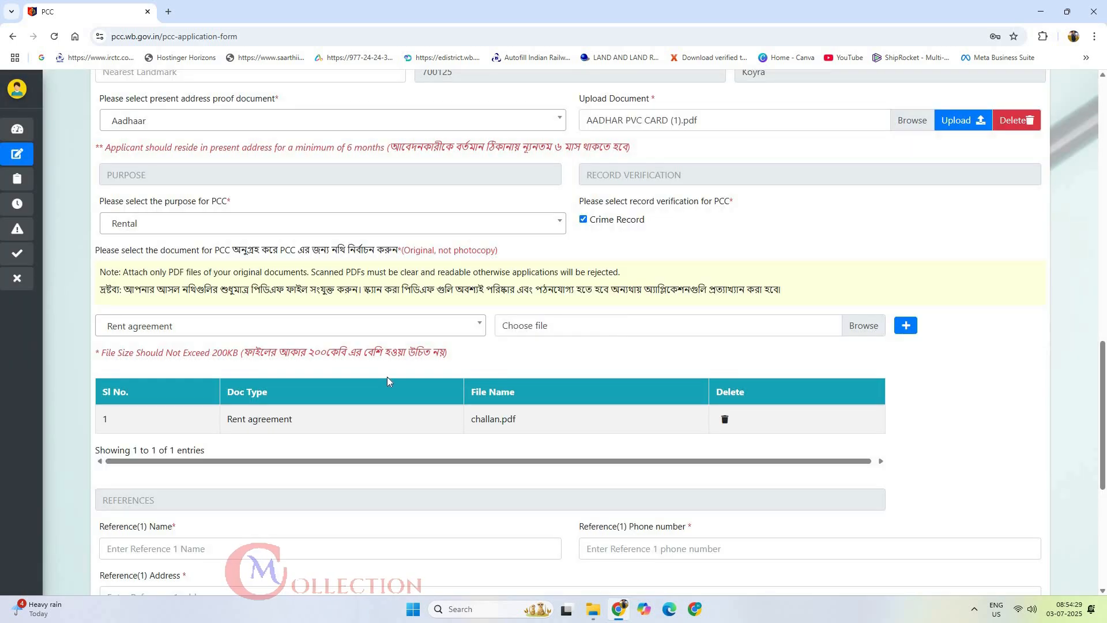
{"action": "scroll", "coordinate": [387, 378], "scroll_direction": "down", "scroll_amount": 4}
{"action": "scroll", "coordinate": [233, 142], "scroll_direction": "up", "scroll_amount": 1}
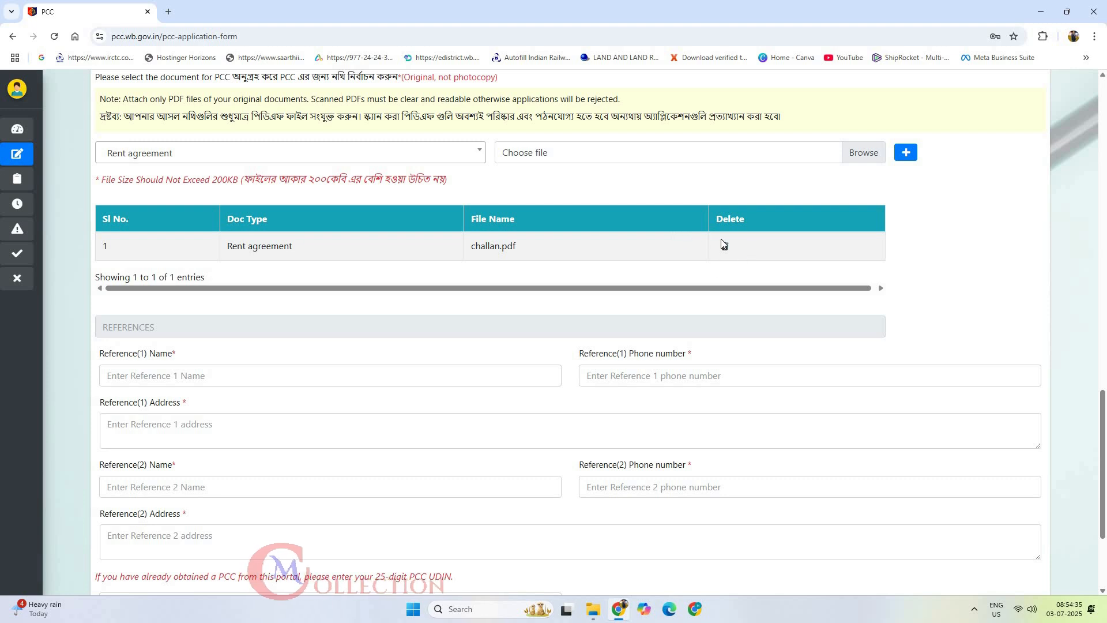
Step: Save the application after entering both references' names, phone numbers and addresses
{"action": "scroll", "coordinate": [502, 290], "scroll_direction": "down", "scroll_amount": 2}
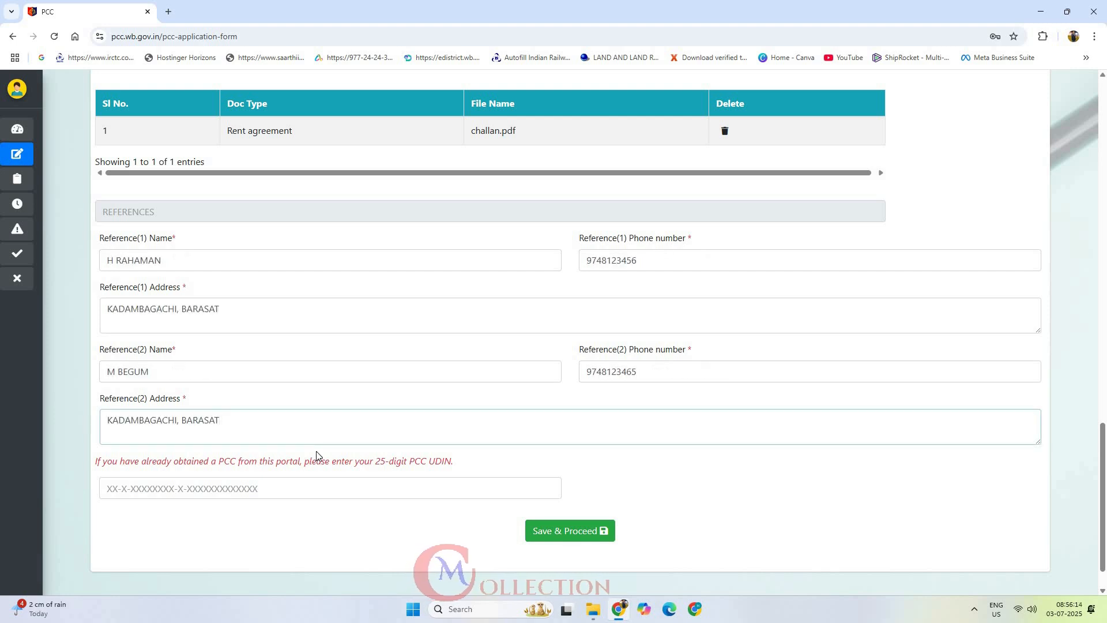
{"action": "left_click", "coordinate": [557, 529]}
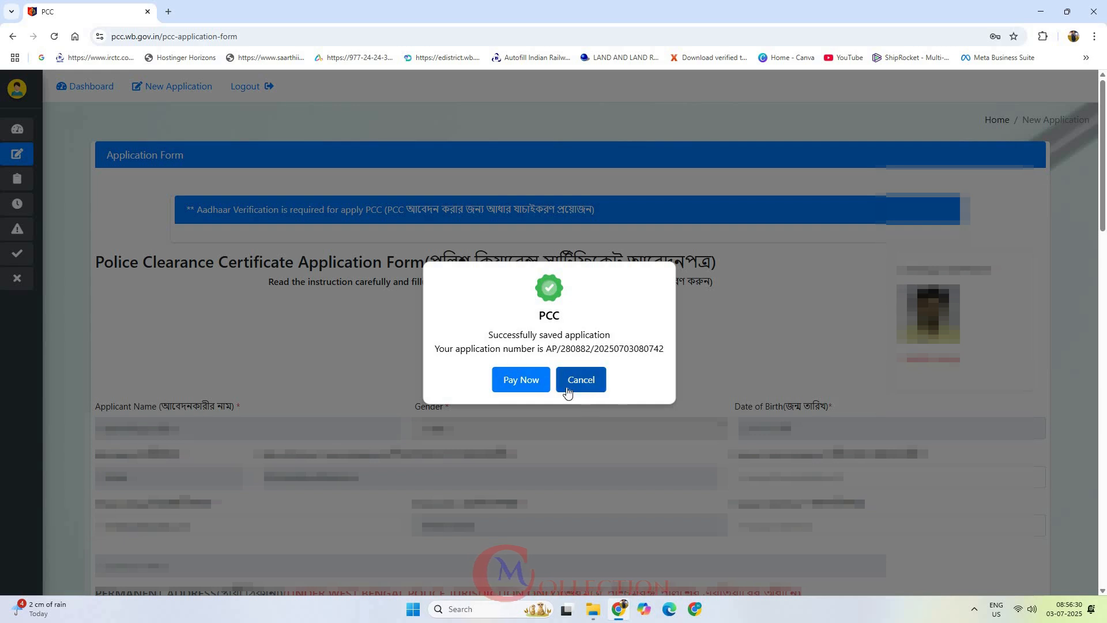
Step: Proceed to payment from the saved-application confirmation, reaching the 300 fee payment page
{"action": "left_click", "coordinate": [521, 380]}
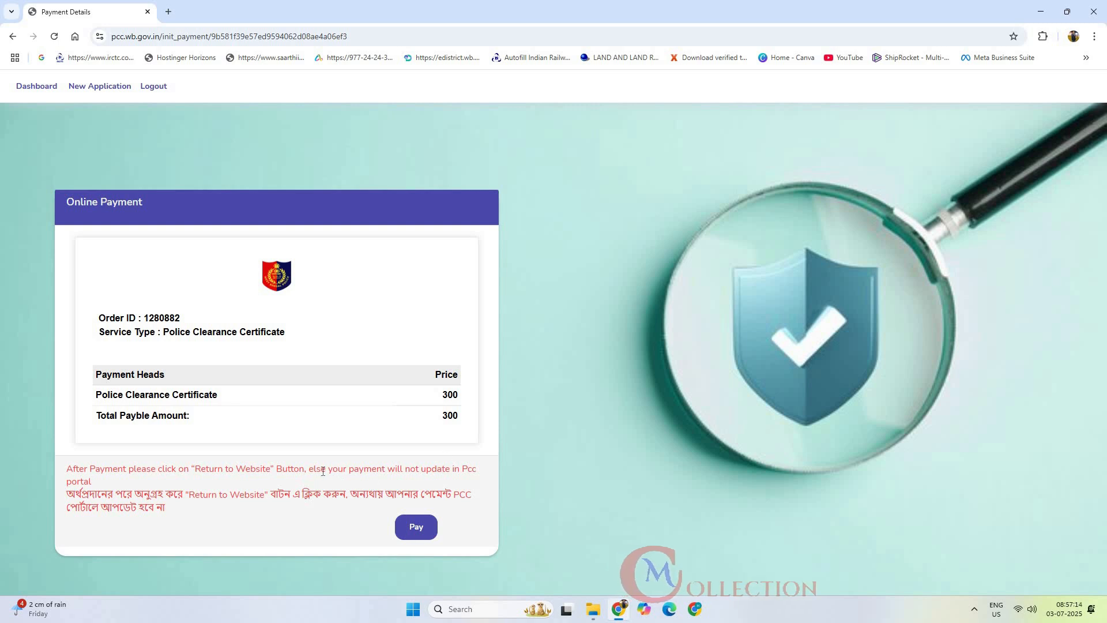
Step: Pay the INR 300 fee through the SBI Payment Gateway, accepting the browser confirmation
{"action": "left_click", "coordinate": [428, 531]}
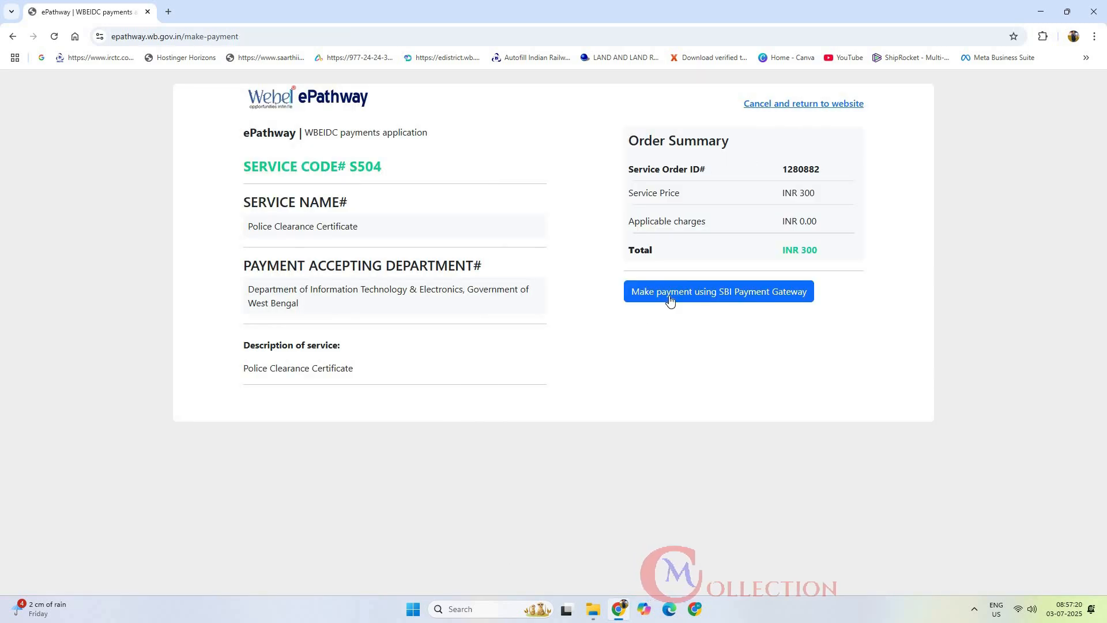
{"action": "left_click", "coordinate": [777, 292]}
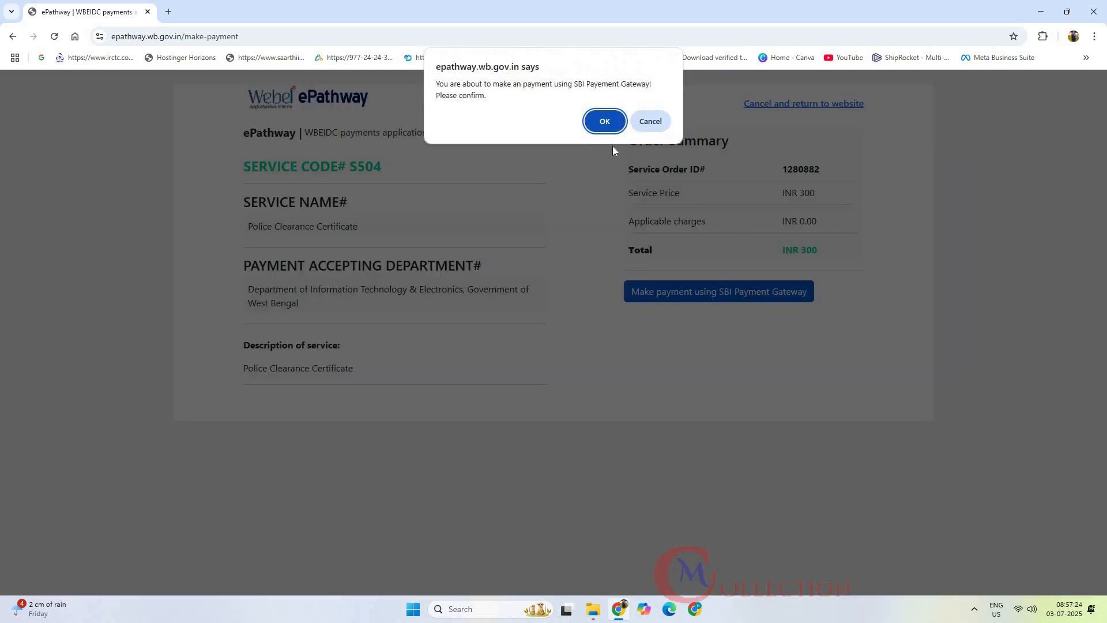
{"action": "left_click", "coordinate": [605, 122]}
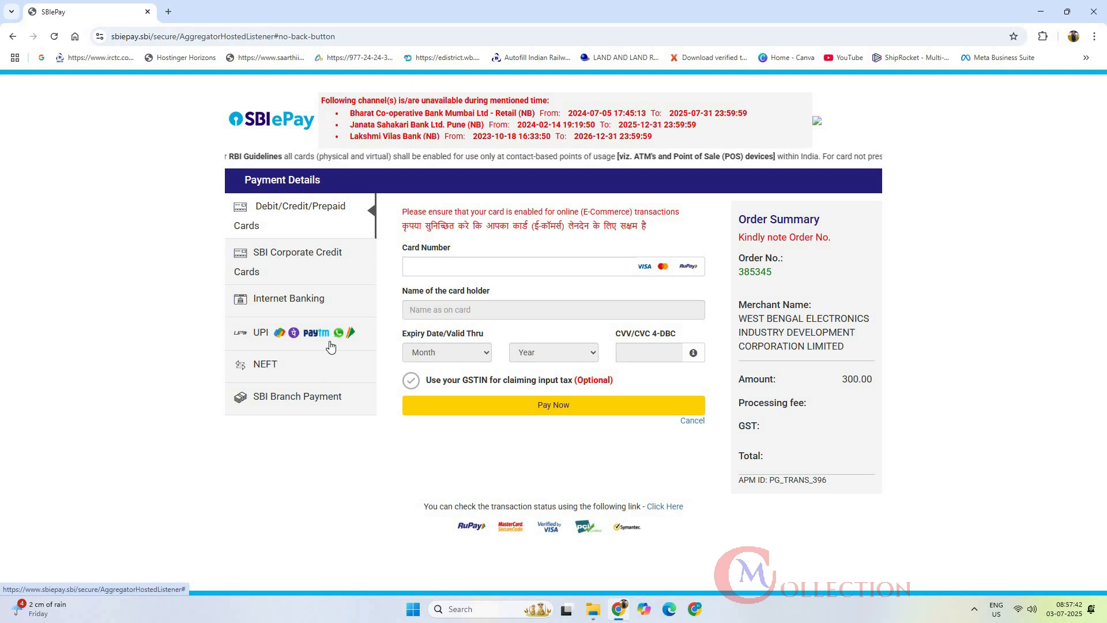
Step: Choose UPI with the UPI QR option and submit the 300.00 INR payment
{"action": "left_click", "coordinate": [282, 332]}
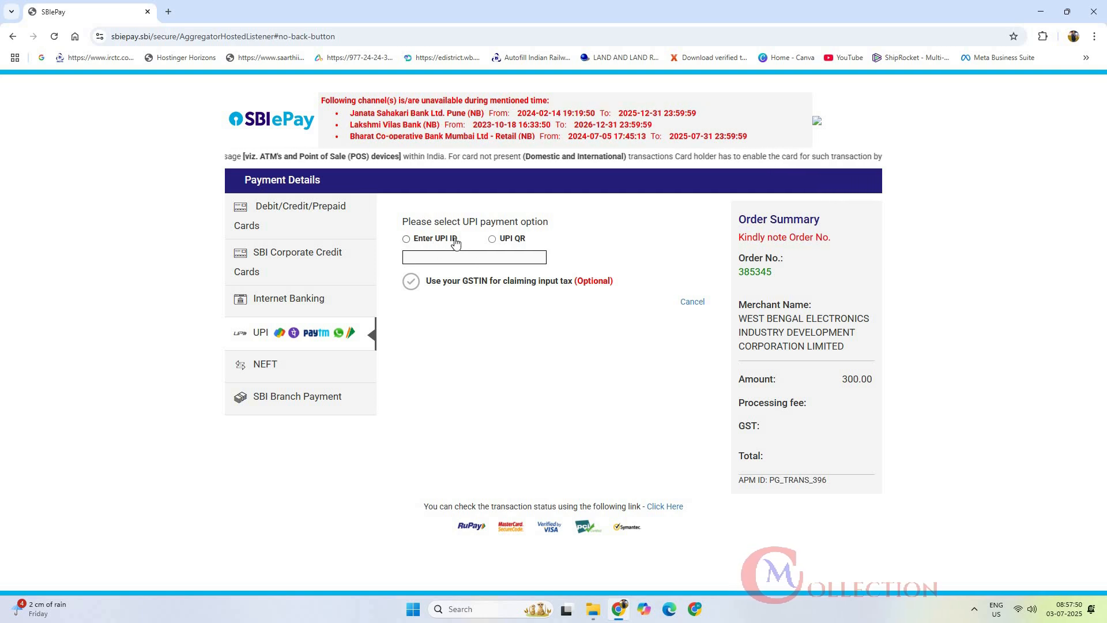
{"action": "left_click", "coordinate": [407, 239]}
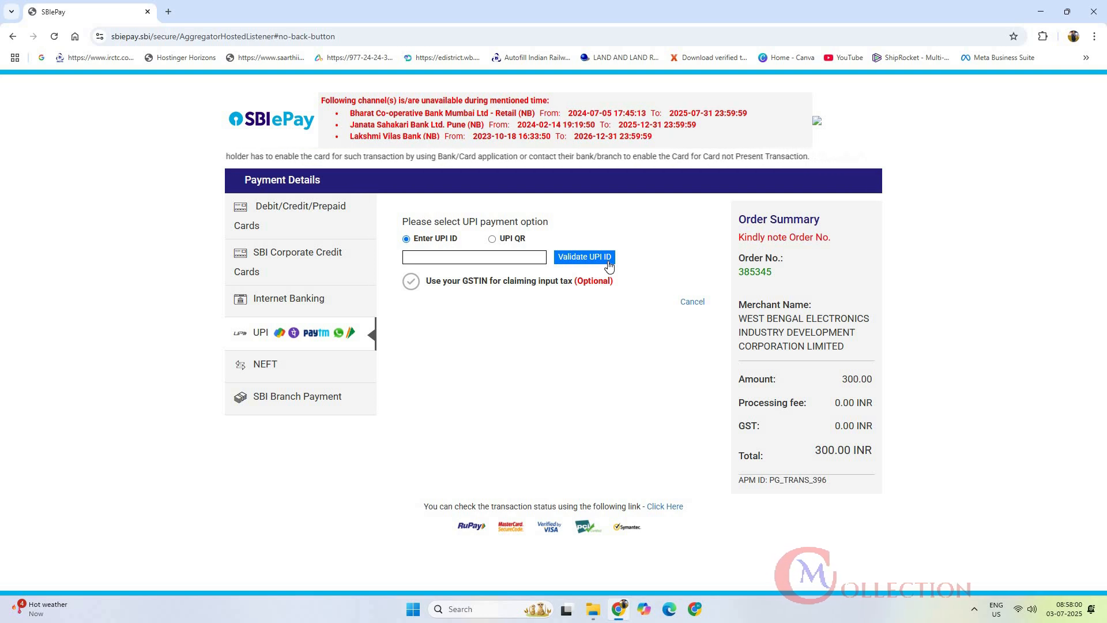
{"action": "left_click", "coordinate": [492, 239]}
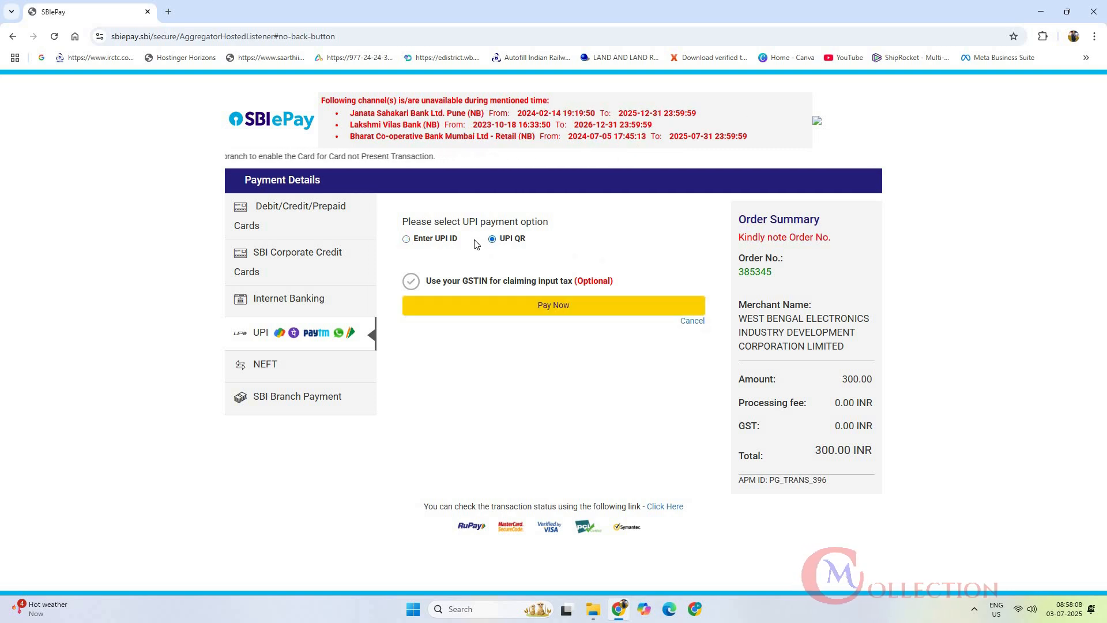
{"action": "left_click", "coordinate": [567, 308]}
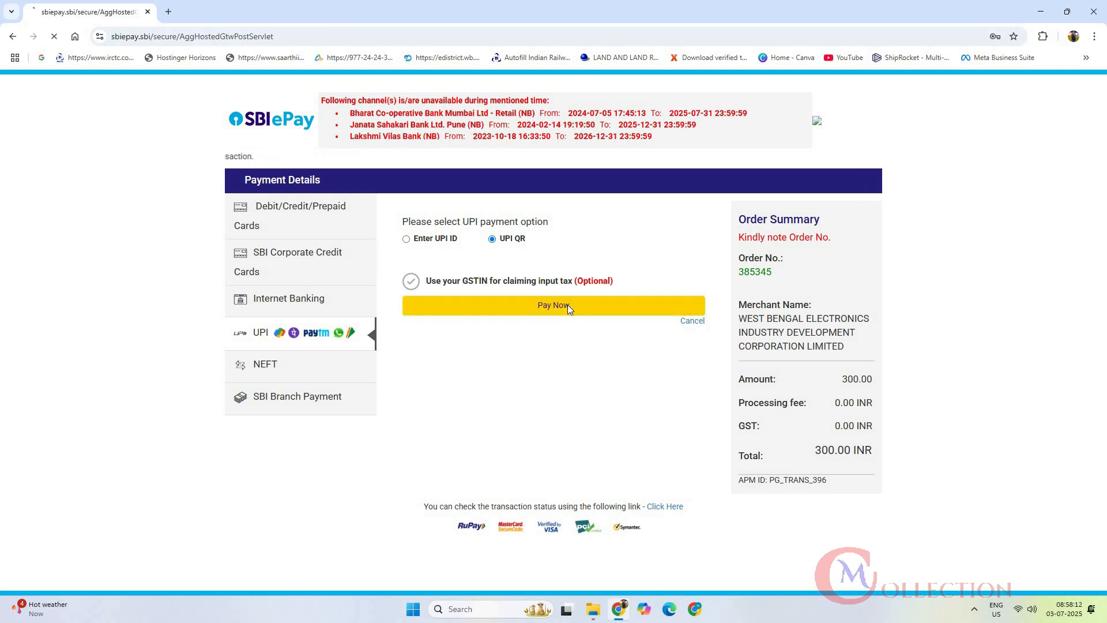